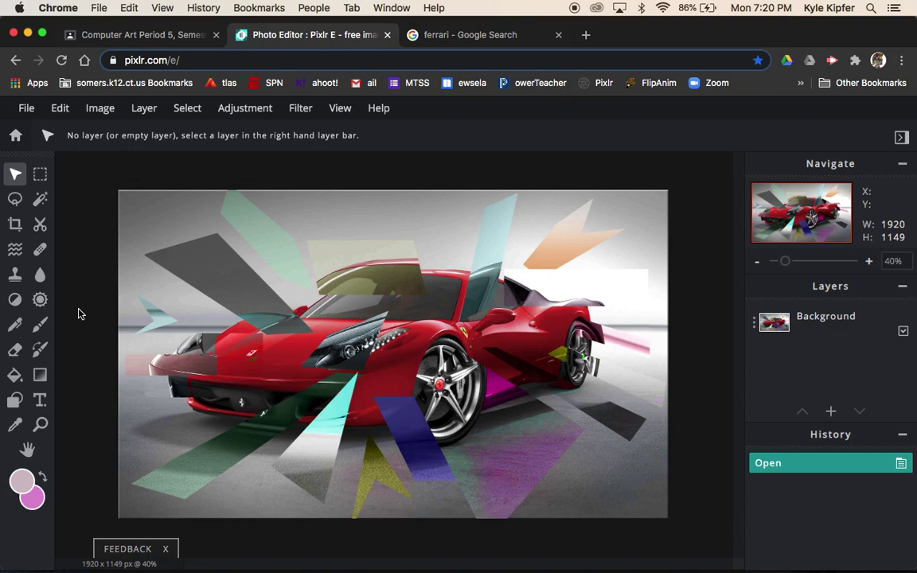
Copy the silver Ferrari SF90 Stradale photo from the Google image results for ferrari
left_click(475, 40)
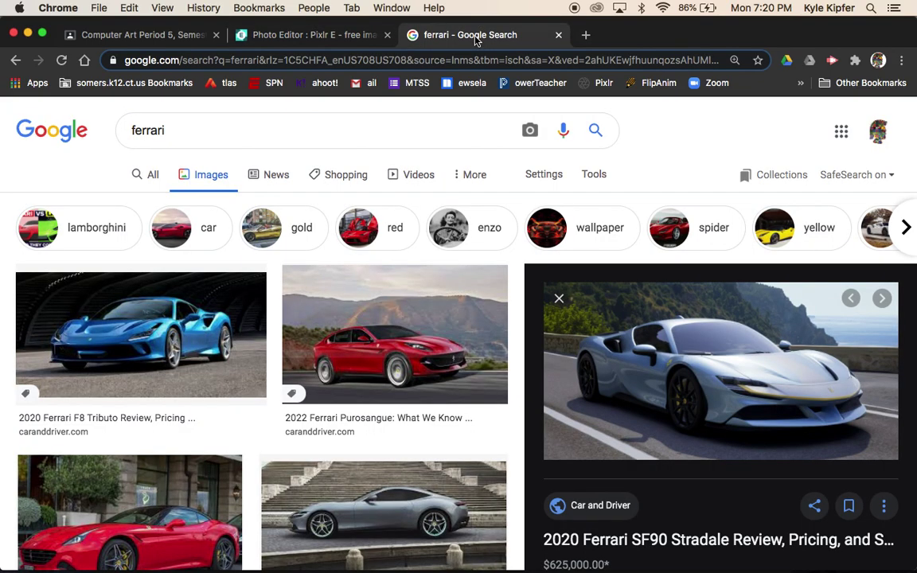
right_click(711, 377)
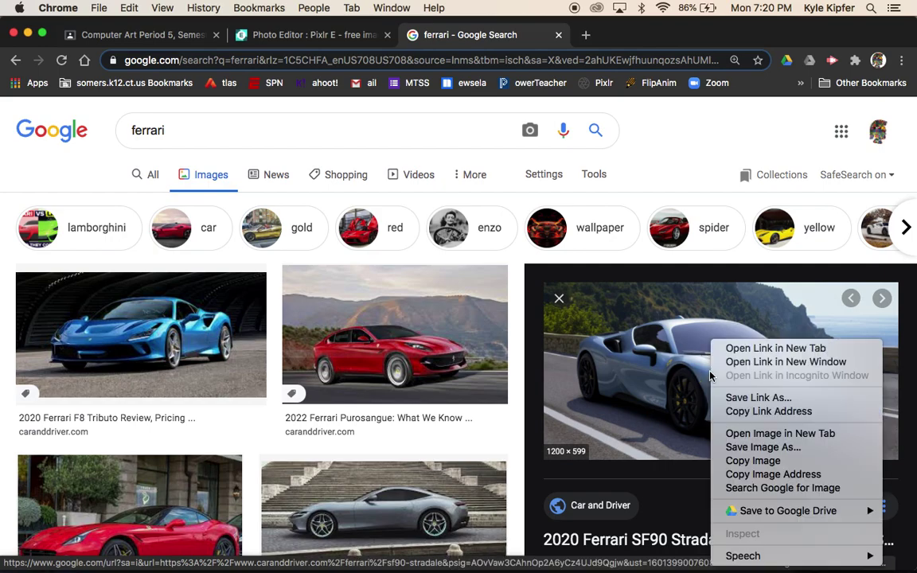
left_click(760, 461)
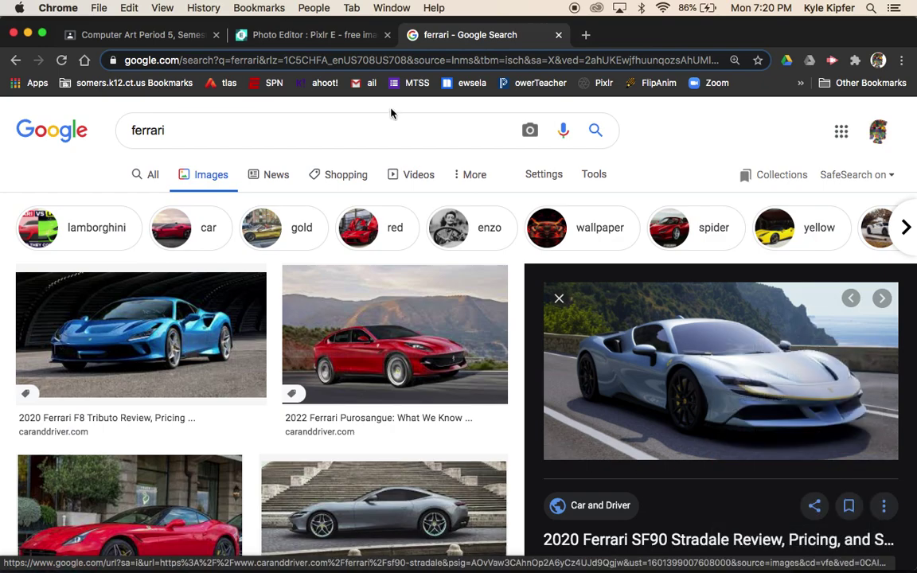
left_click(317, 35)
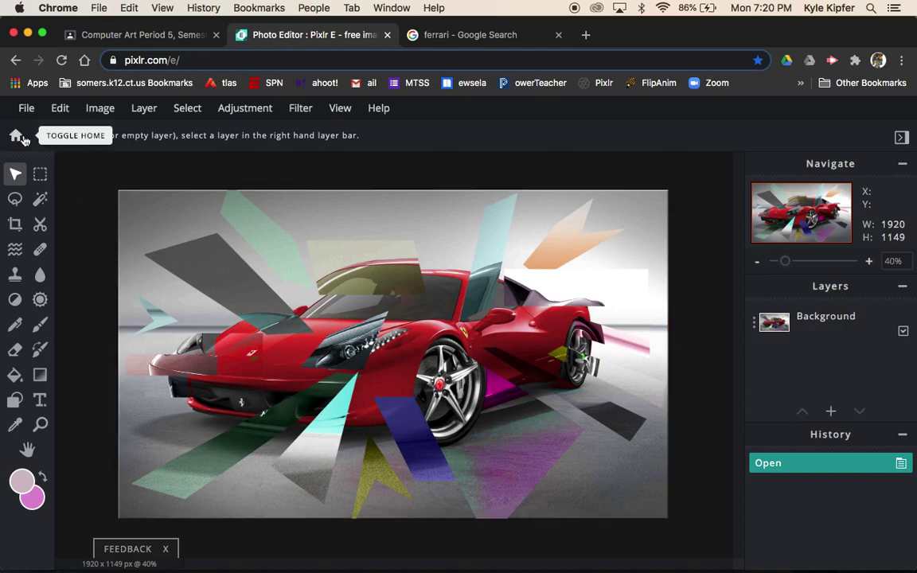
Set up a new Full HD 1920×1080 image named 'cubist car' from the Pixlr home screen
left_click(16, 135)
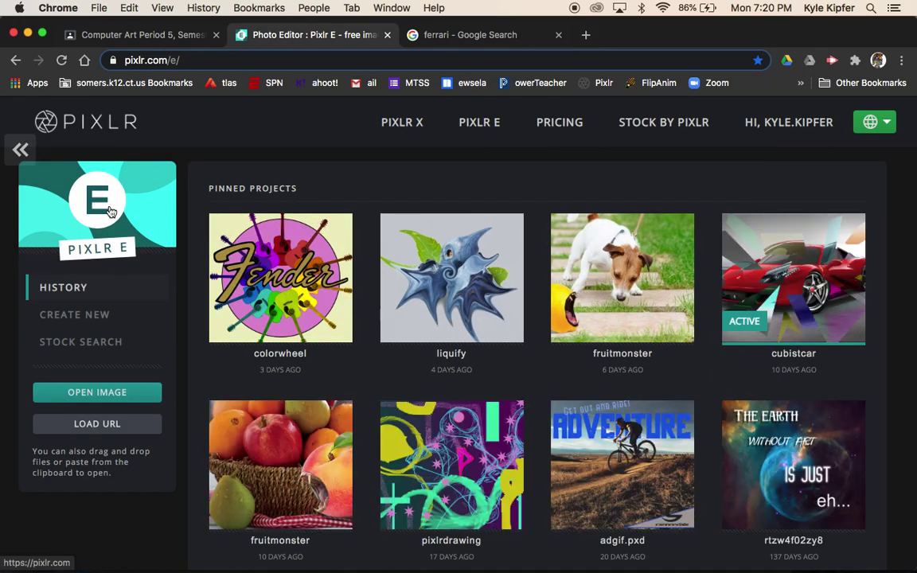
left_click(108, 318)
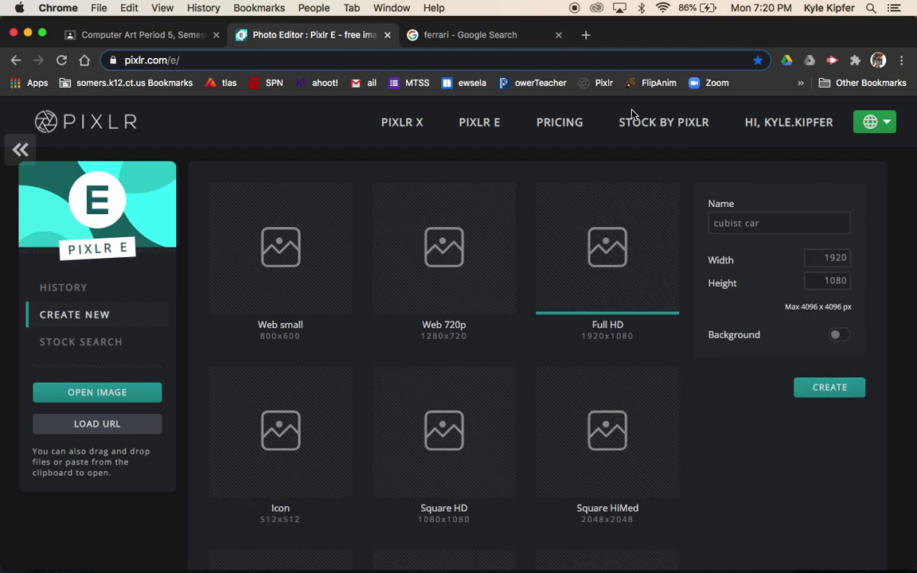
left_click(486, 36)
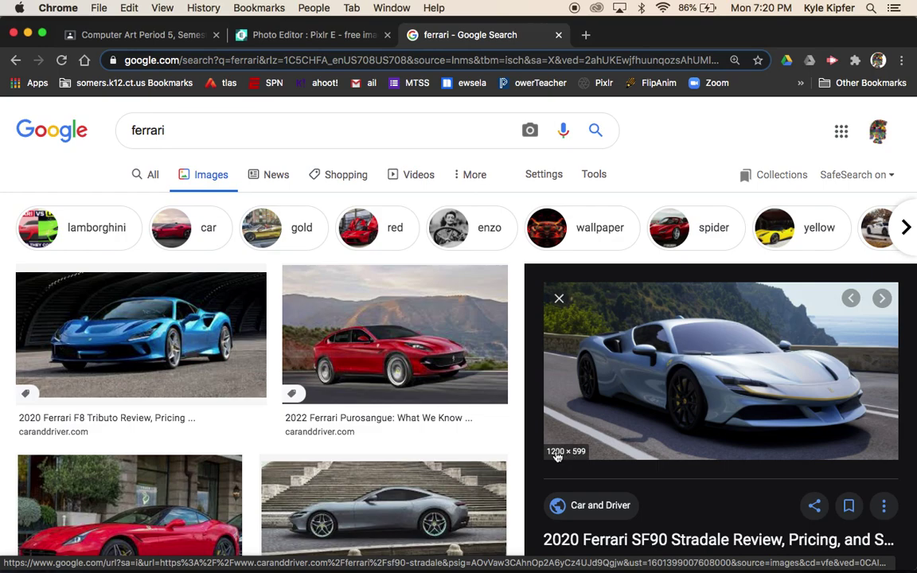
left_click(318, 36)
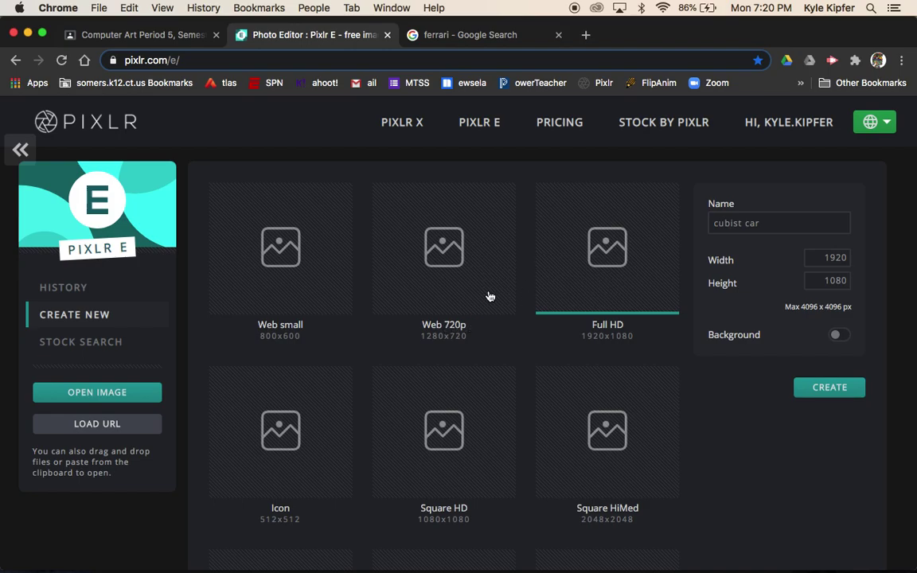
left_click(842, 393)
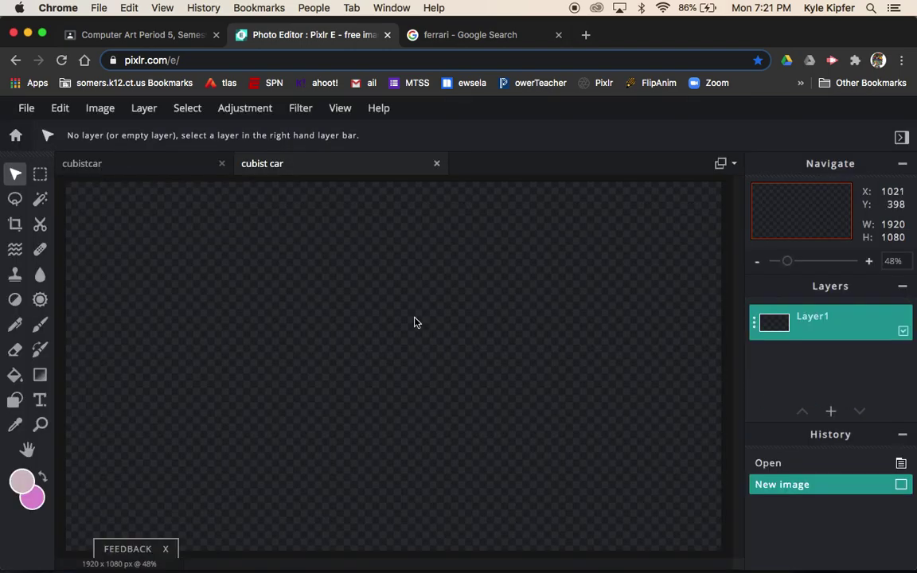
Paste the Ferrari photo and enlarge it to cover the canvas, aligned to the top edge
key("super+v")
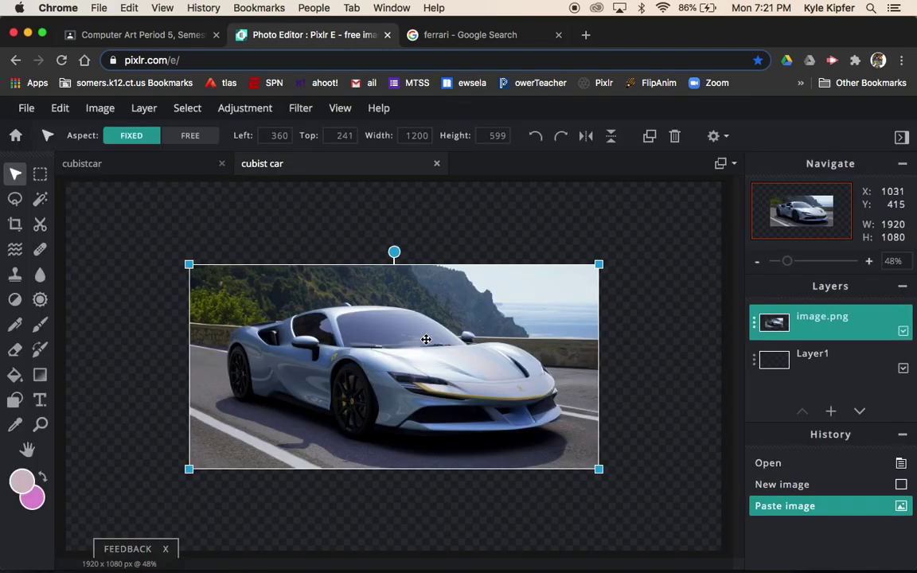
left_click_drag(189, 264, 54, 175)
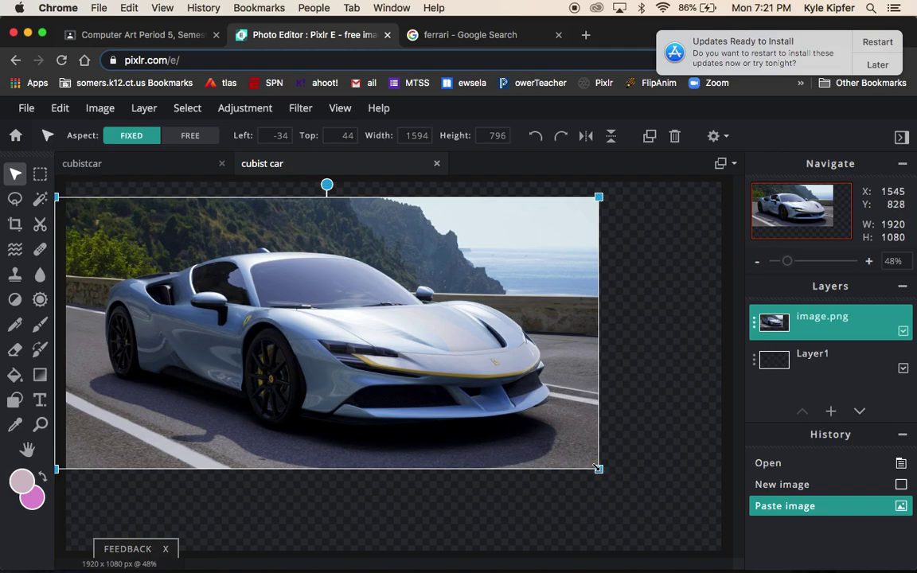
left_click_drag(598, 469, 718, 524)
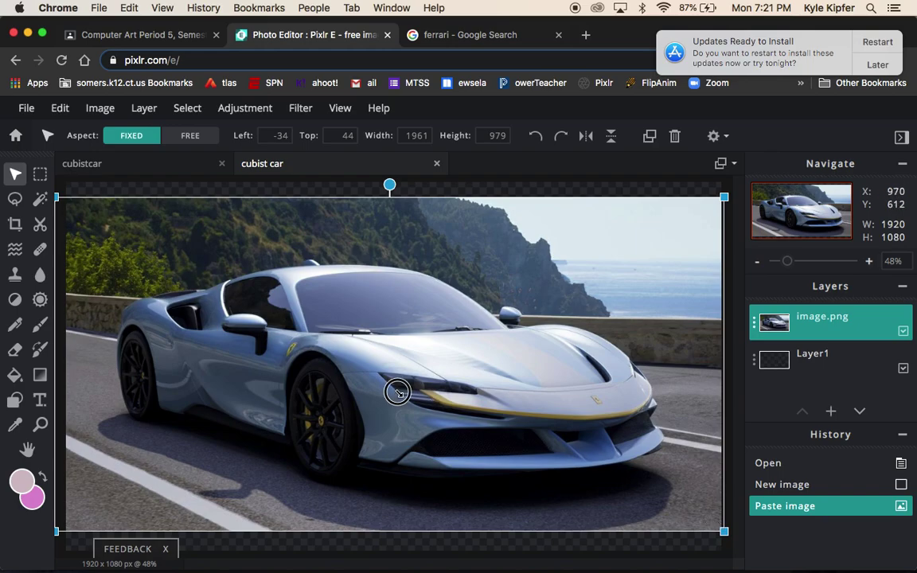
left_click_drag(398, 390, 404, 385)
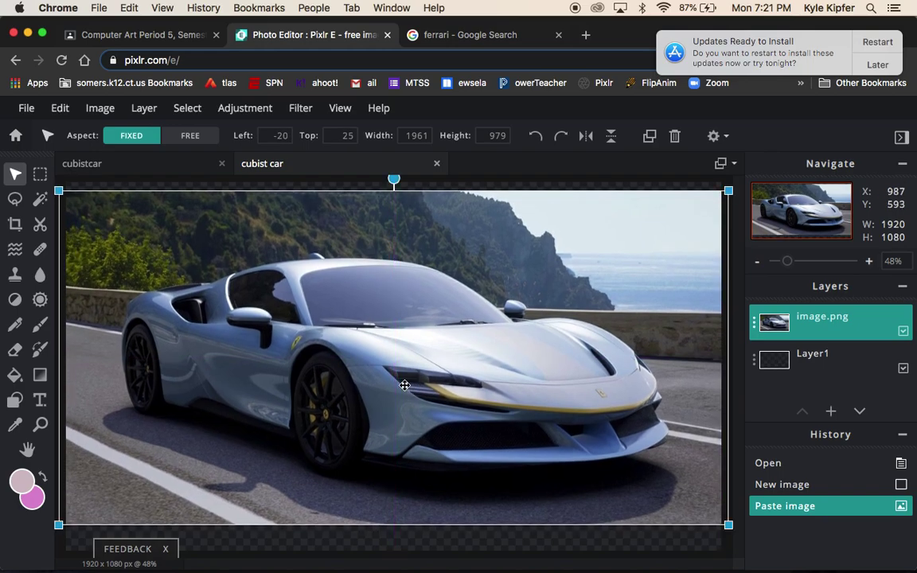
left_click_drag(499, 309, 497, 302)
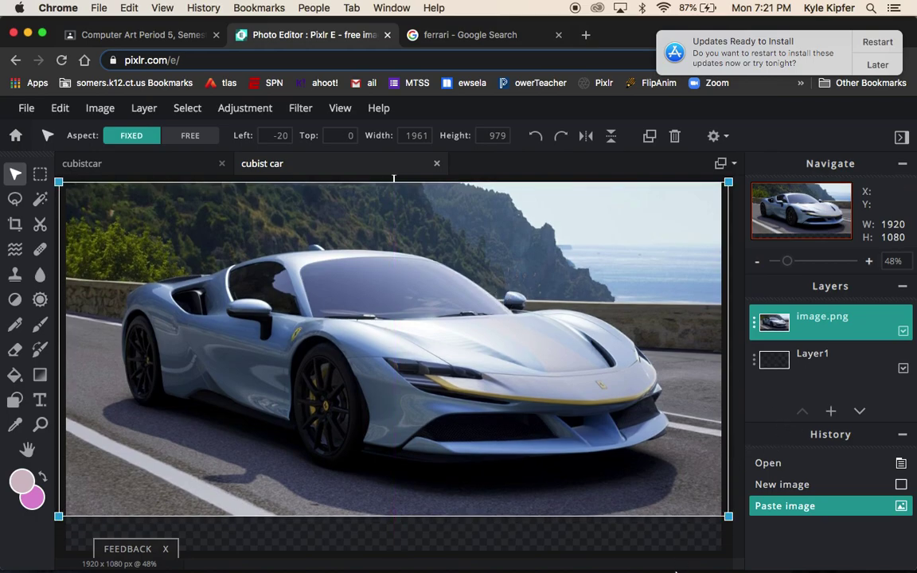
left_click(692, 544)
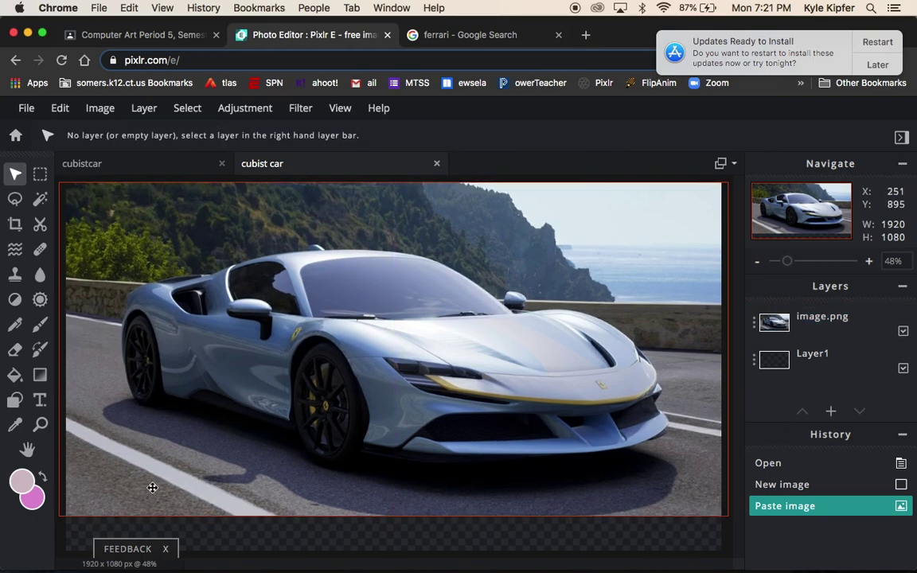
Crop the empty strip off the bottom, leaving a 1920×969 canvas filled by the photo
left_click(16, 225)
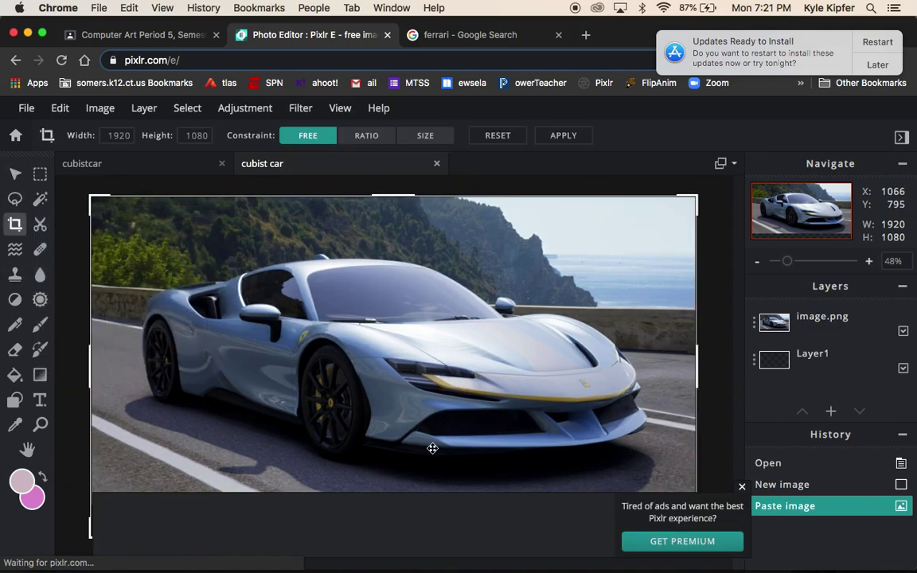
left_click(742, 489)
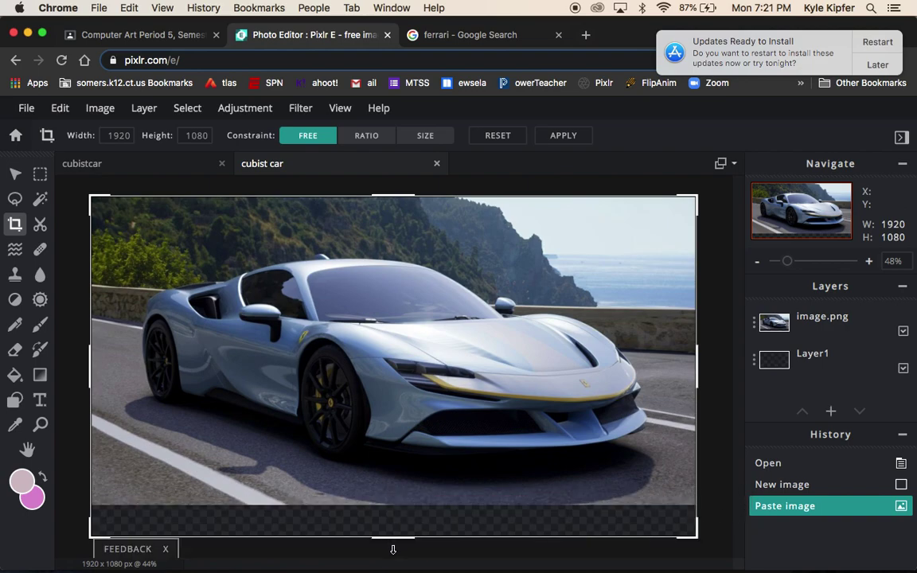
left_click_drag(393, 538, 393, 502)
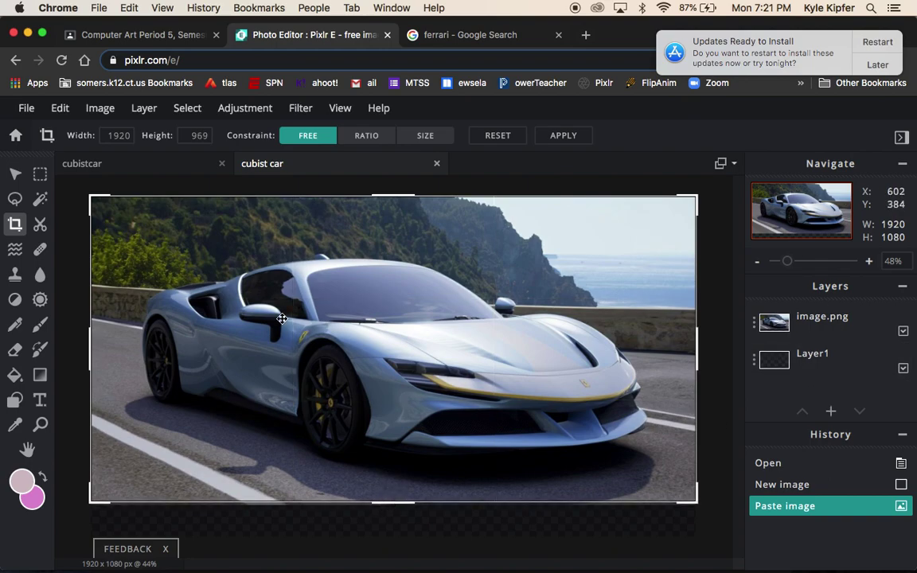
left_click(563, 137)
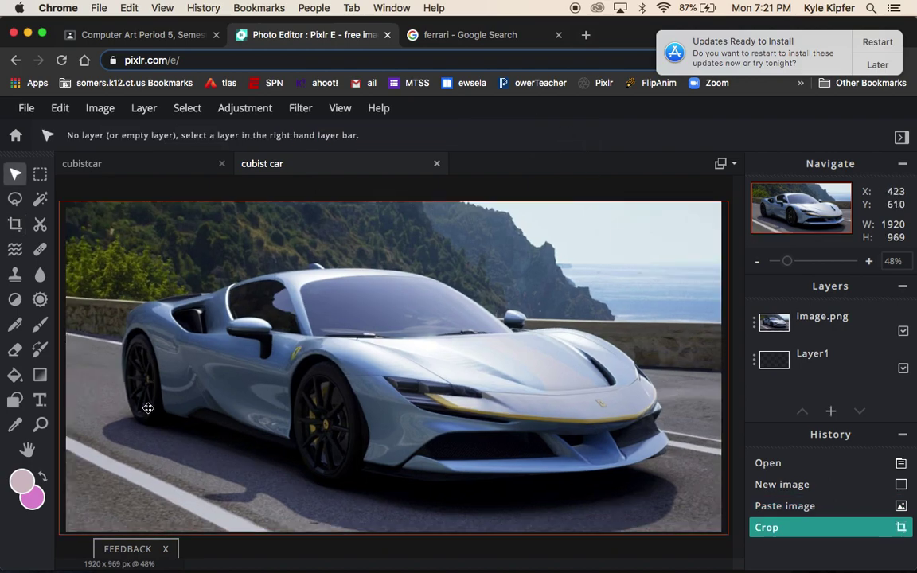
On the car photo layer, draw a triangular polygon-lasso selection beside the side window
left_click(15, 198)
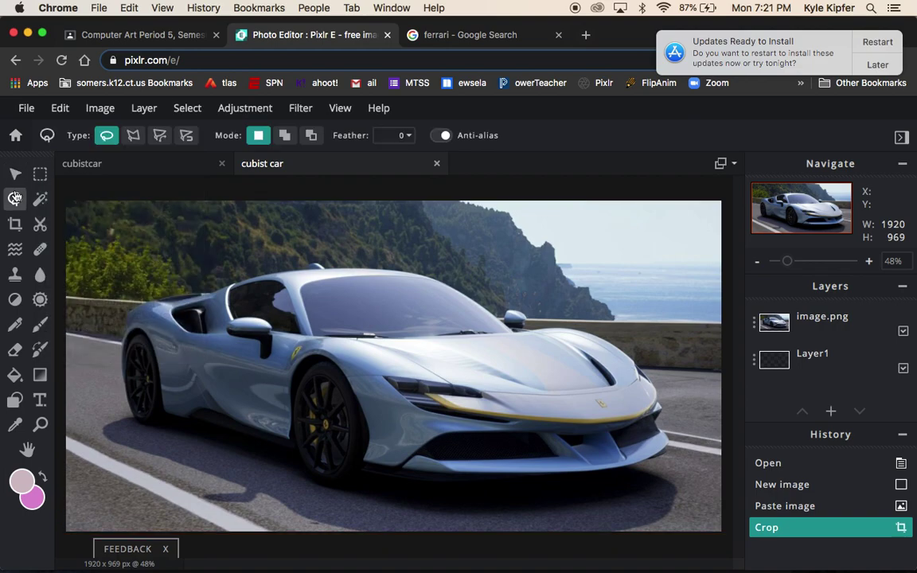
left_click(133, 137)
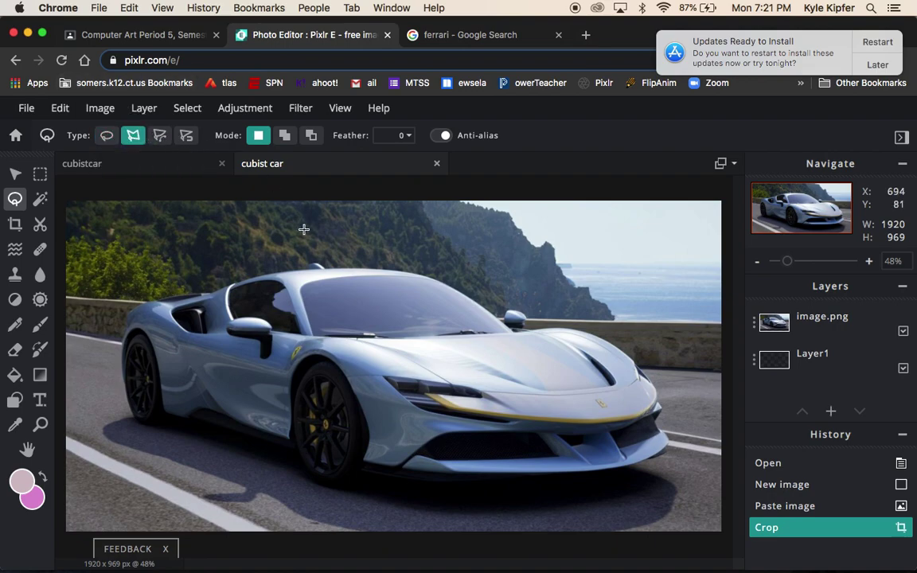
left_click(805, 324)
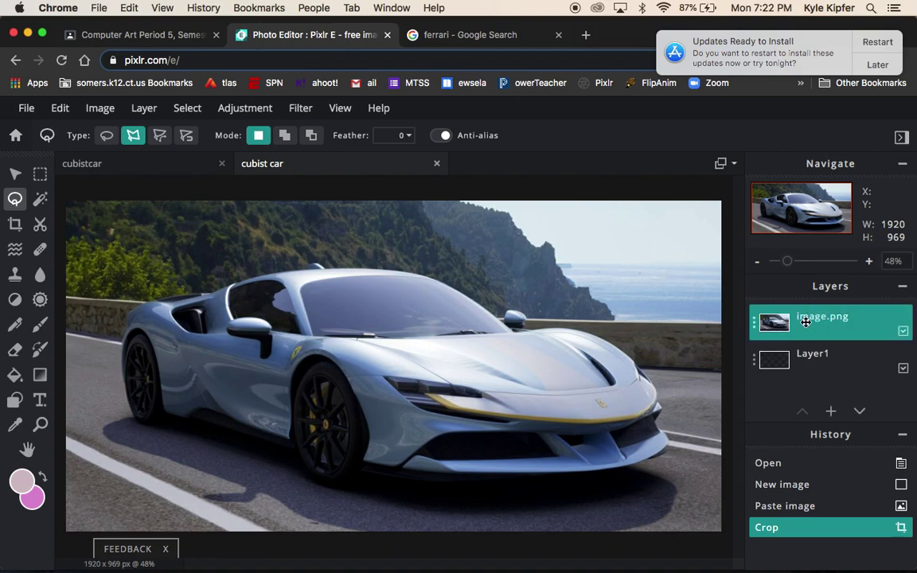
left_click(151, 278)
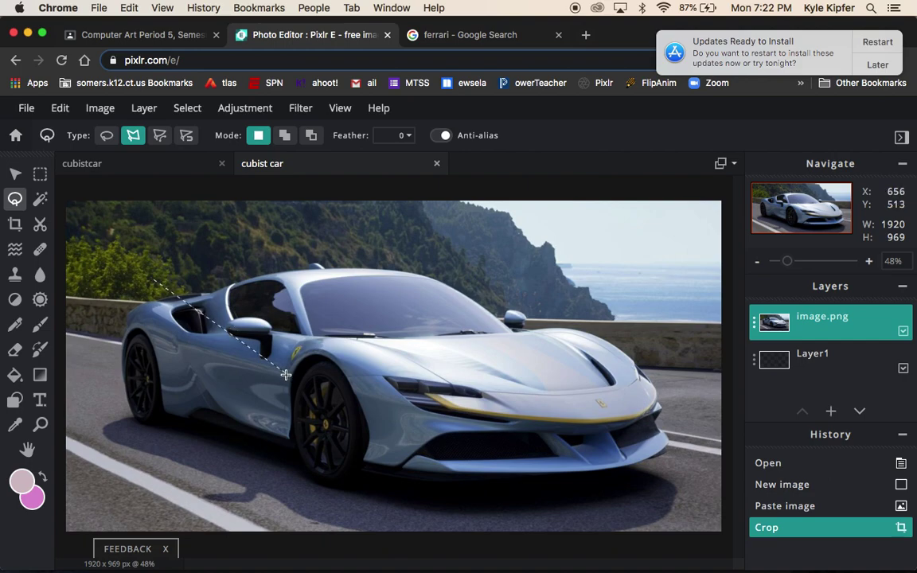
left_click(234, 345)
left_click(219, 260)
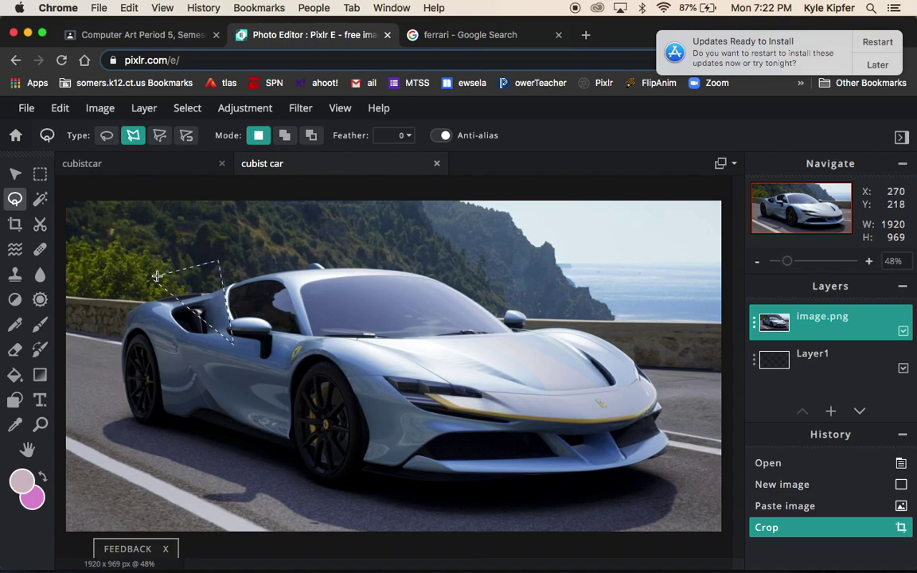
left_click(152, 278)
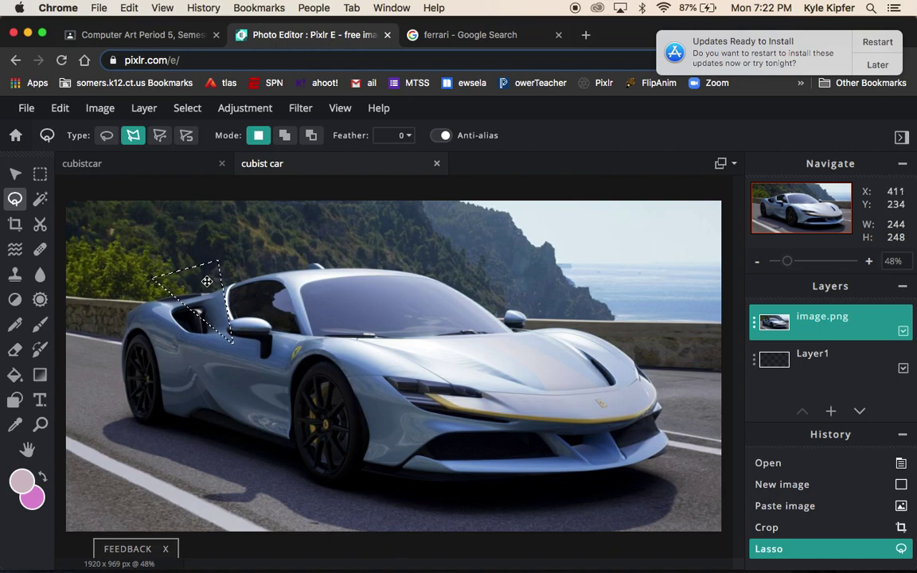
Copy the triangle onto its own layer and shift it slightly upward near the window
key("super+c")
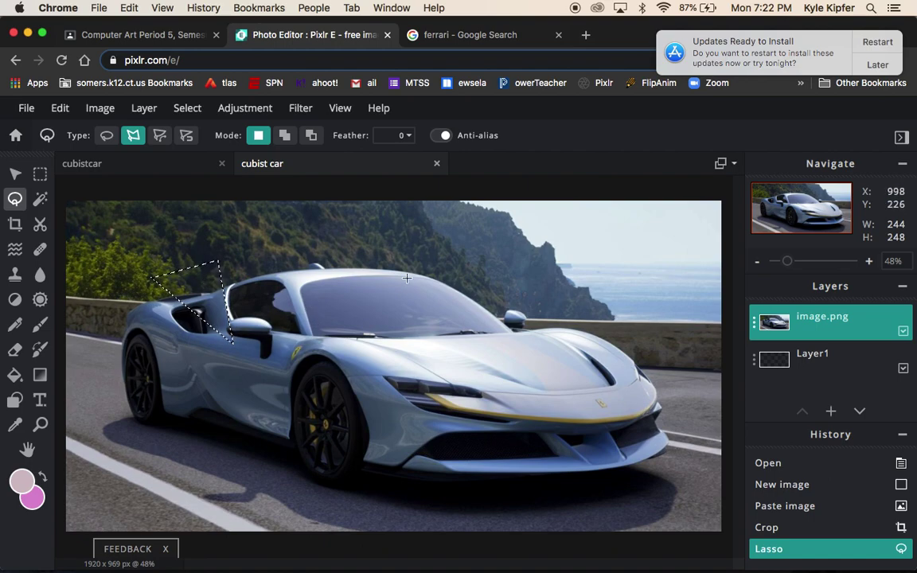
key("super+v")
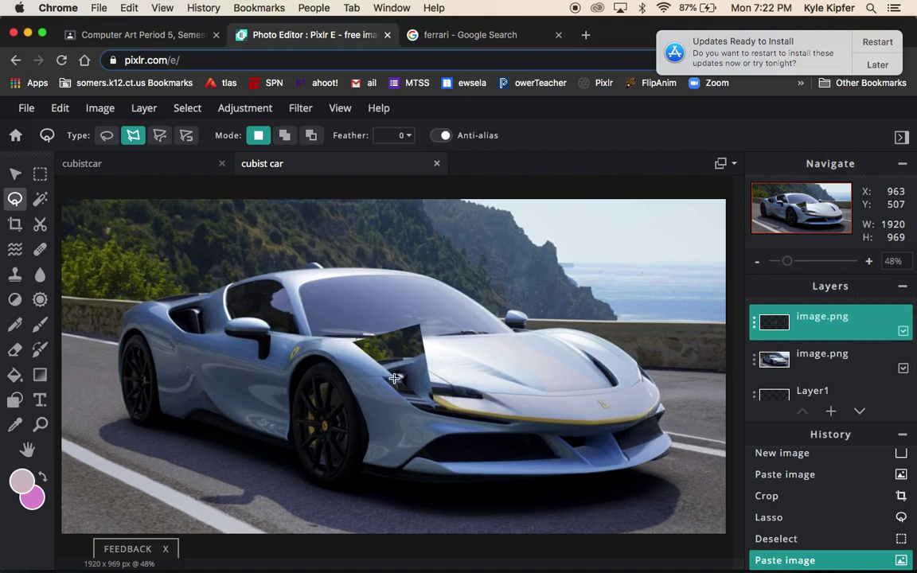
left_click(16, 173)
left_click_drag(401, 362, 189, 289)
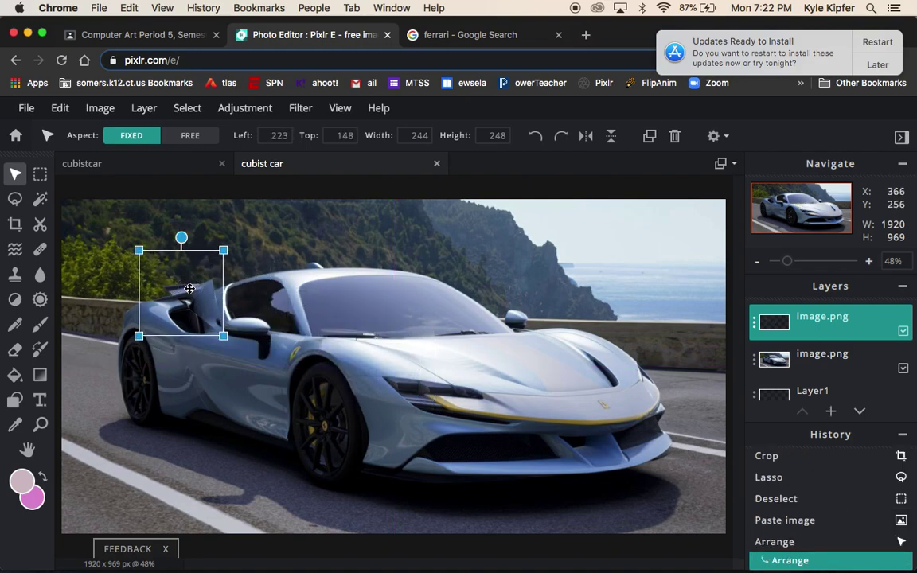
left_click(367, 189)
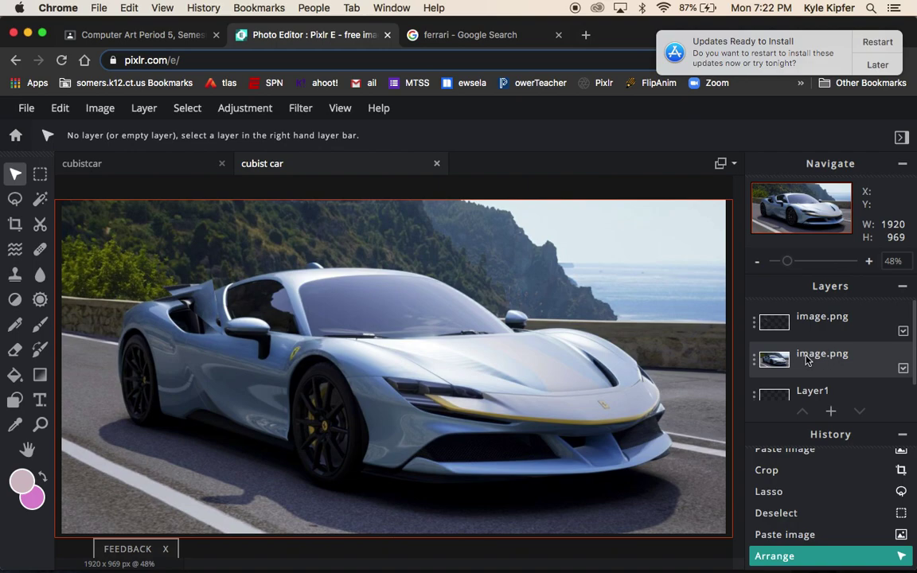
Dismiss the update reminder, then polygon-lasso a slice of the car's side on the photo layer
left_click(887, 68)
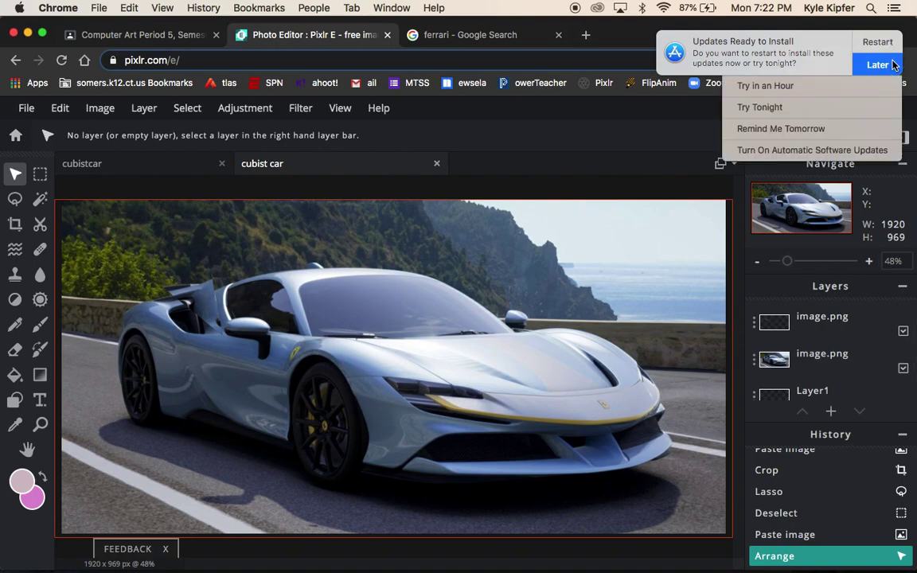
left_click(839, 129)
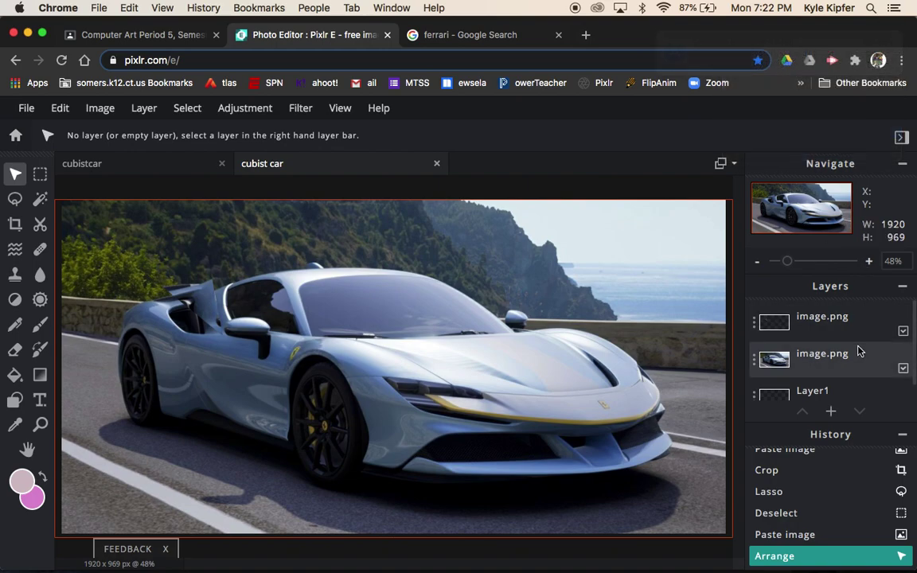
left_click(819, 361)
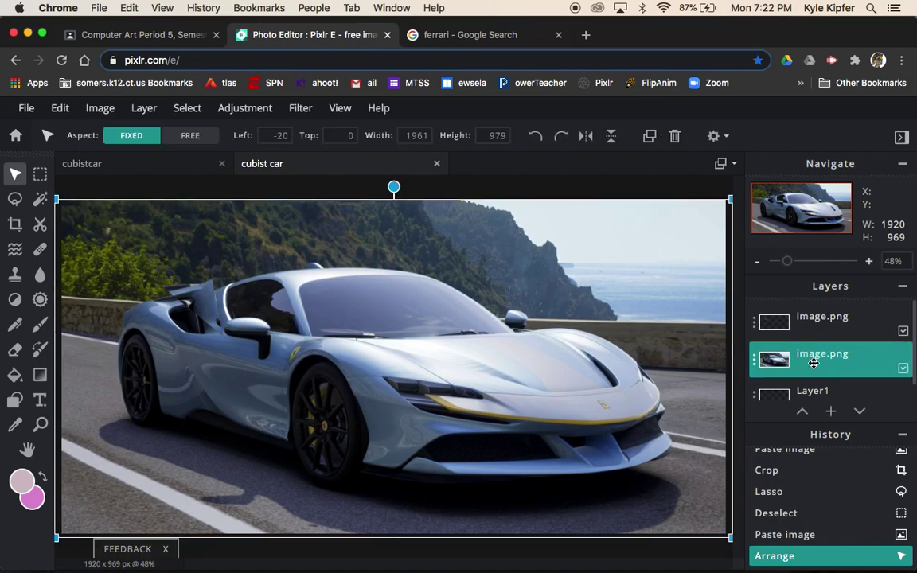
left_click(15, 198)
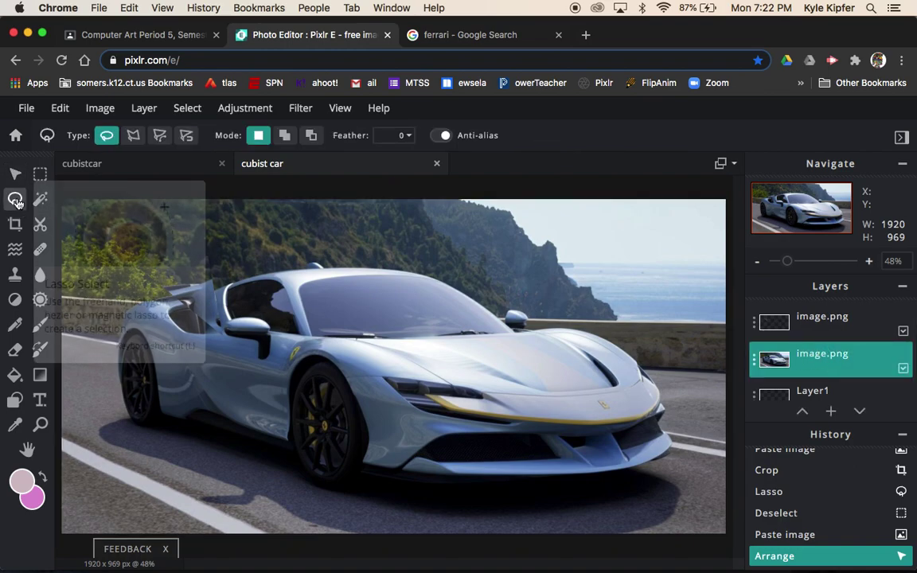
left_click(133, 135)
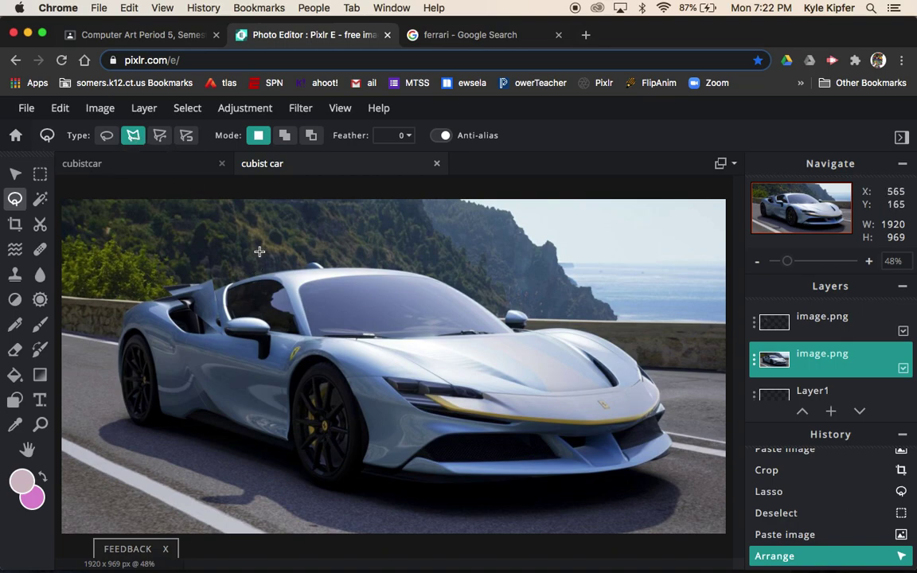
left_click(253, 256)
left_click(295, 332)
left_click(297, 235)
left_click(253, 260)
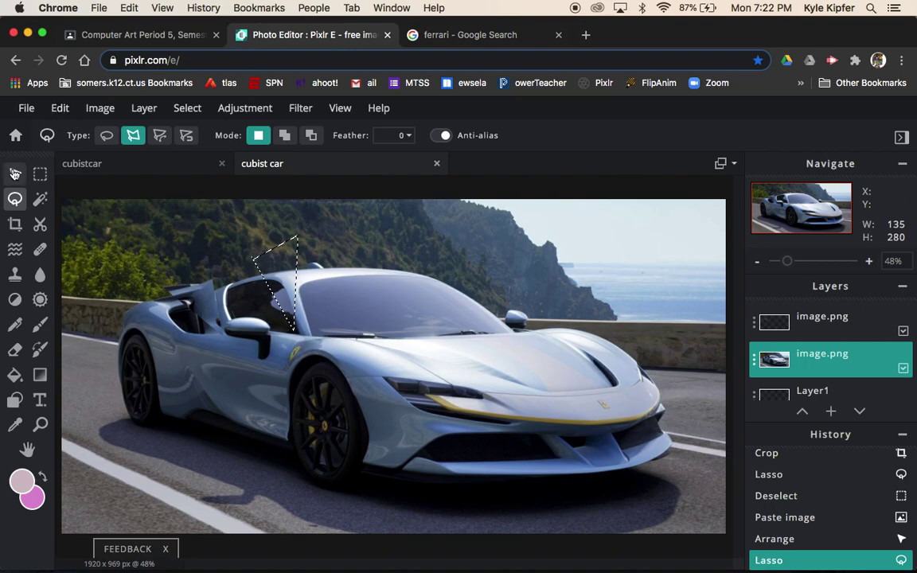
Paste the slice as a new layer, move it above the rear window and enlarge it to 174×361
key("super+c")
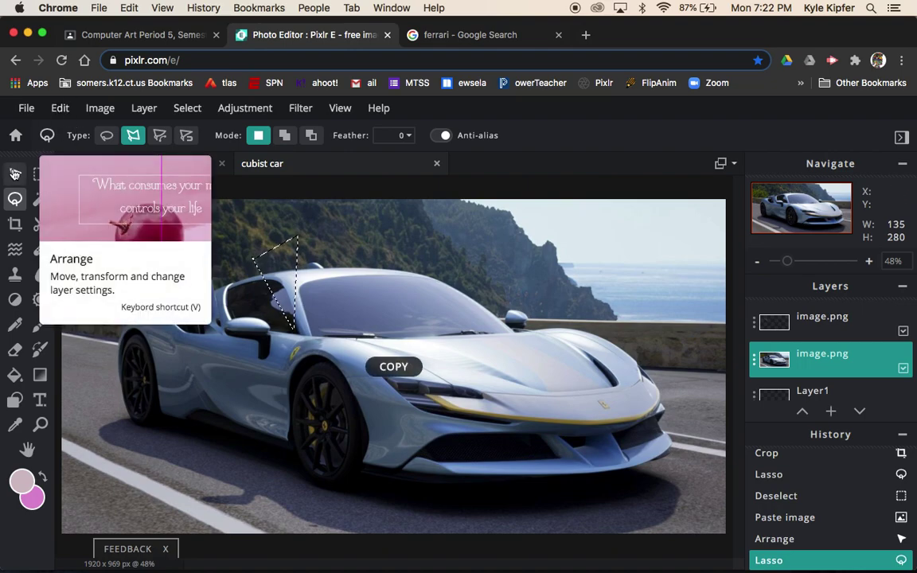
key("super+v")
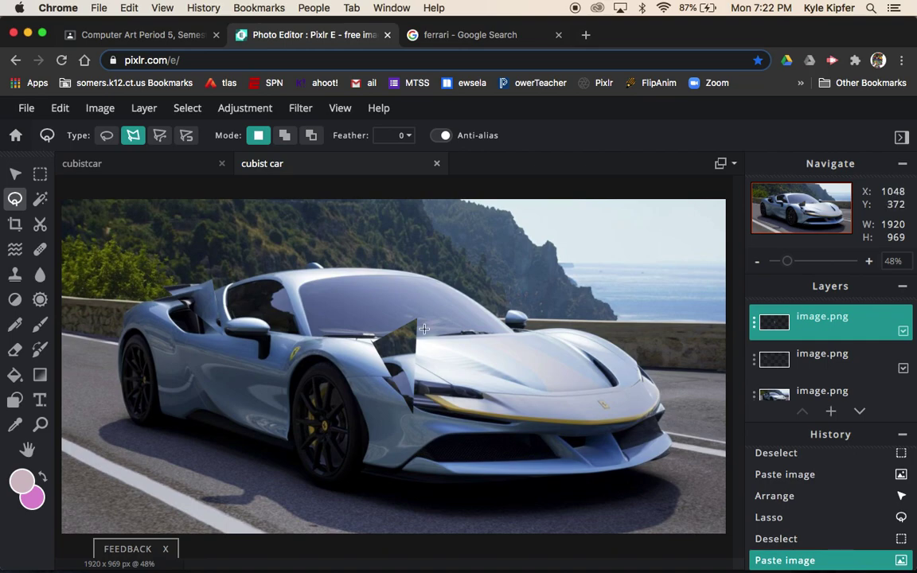
left_click(15, 175)
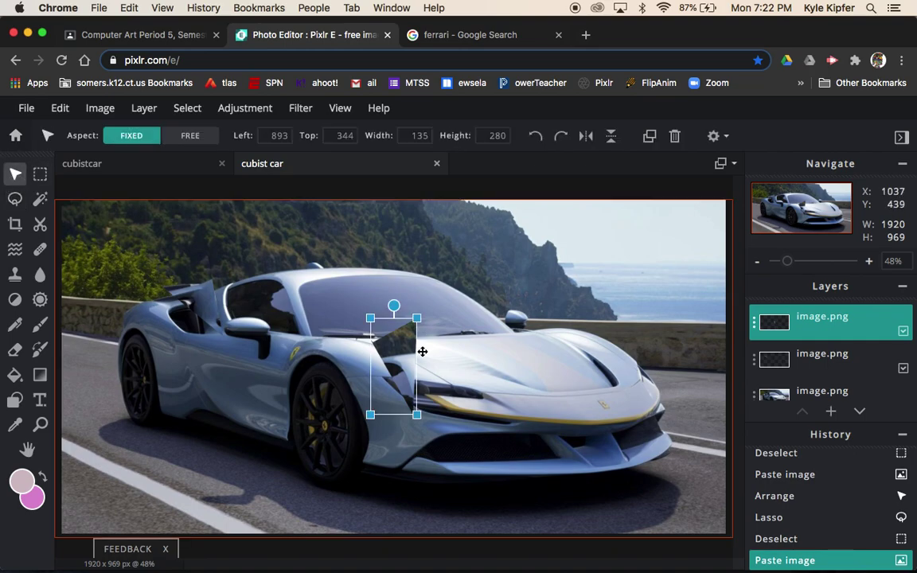
left_click_drag(388, 325, 265, 255)
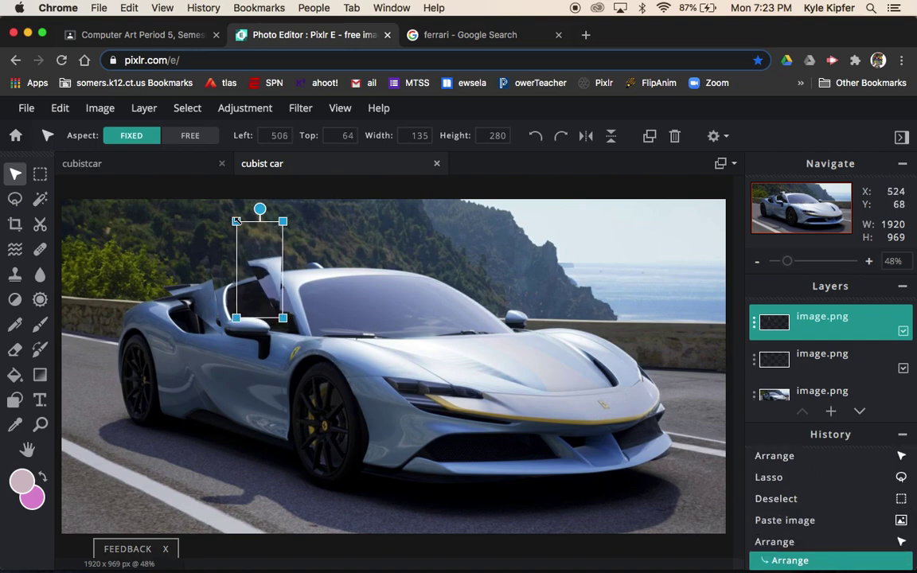
left_click_drag(235, 221, 224, 220)
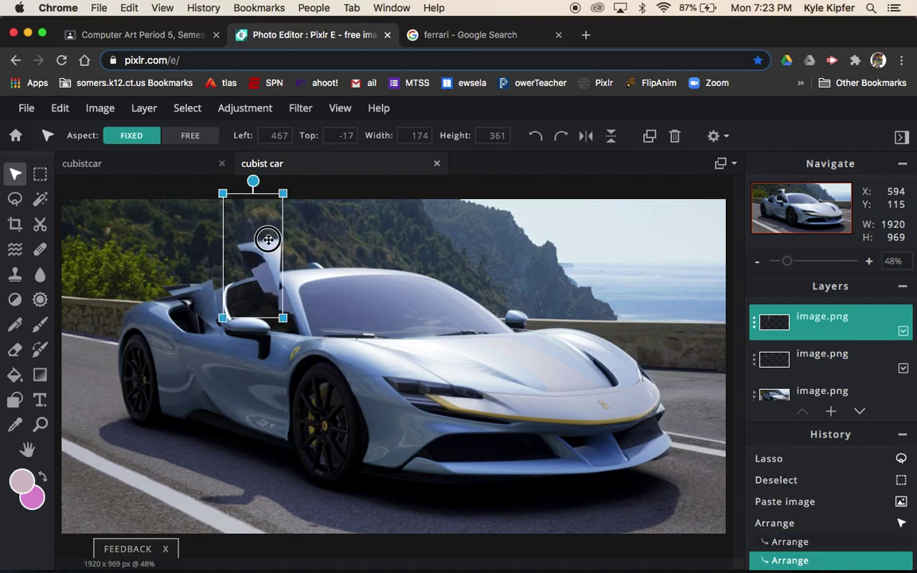
left_click_drag(267, 240, 265, 249)
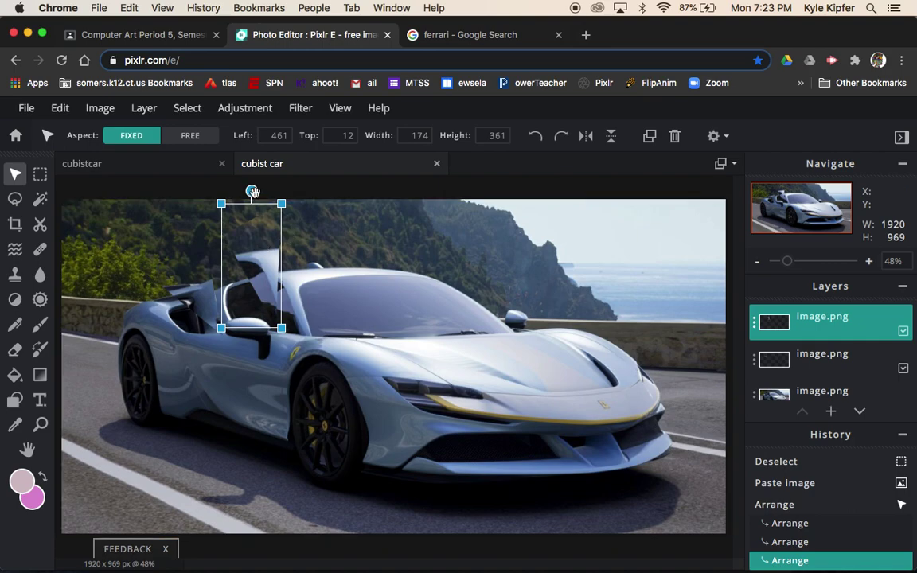
left_click(388, 191)
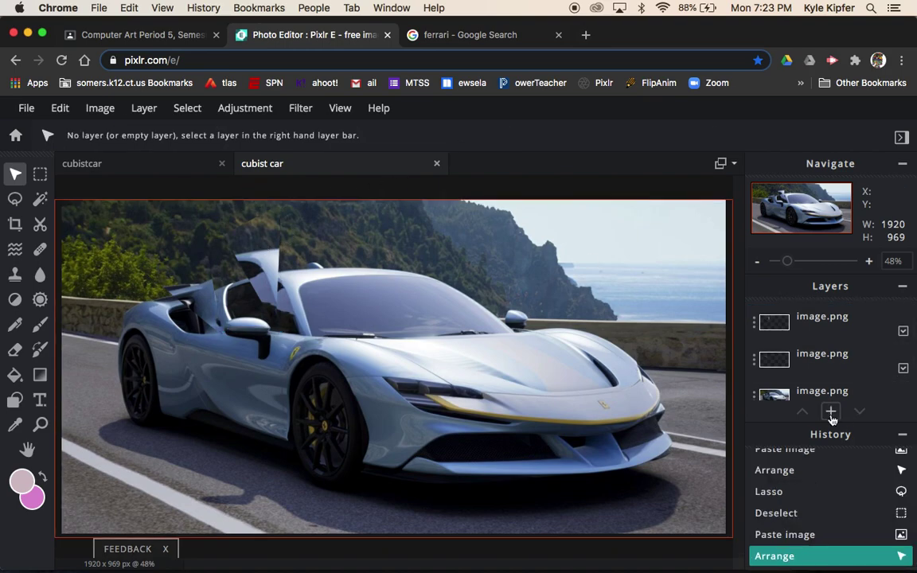
On the car photo layer, polygon-lasso a slice around the rear wheel
scroll(824, 372, "down", 1)
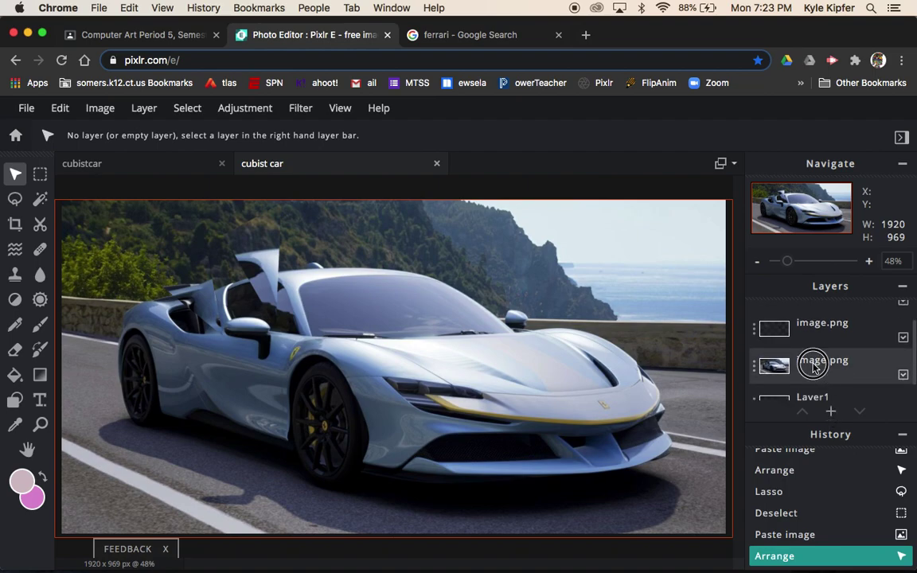
left_click(812, 362)
left_click(15, 198)
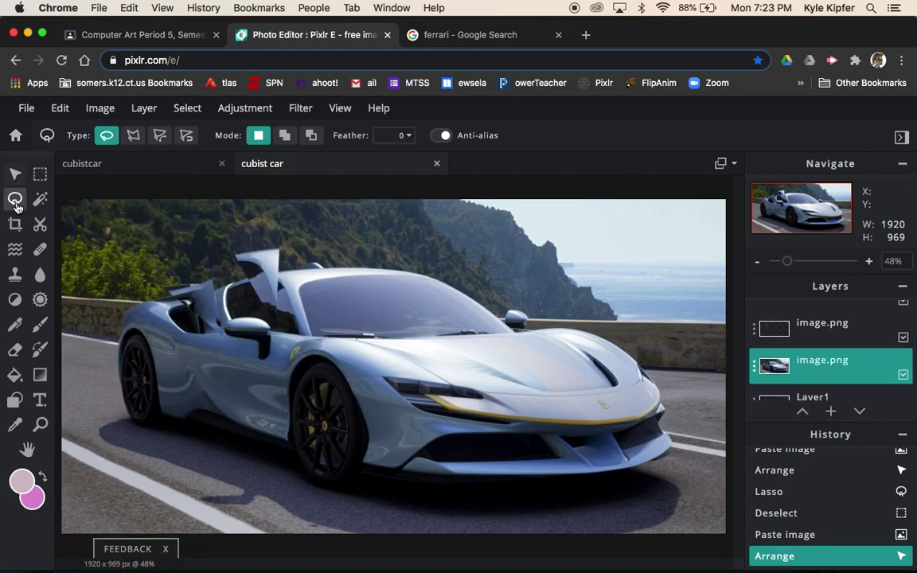
left_click(133, 135)
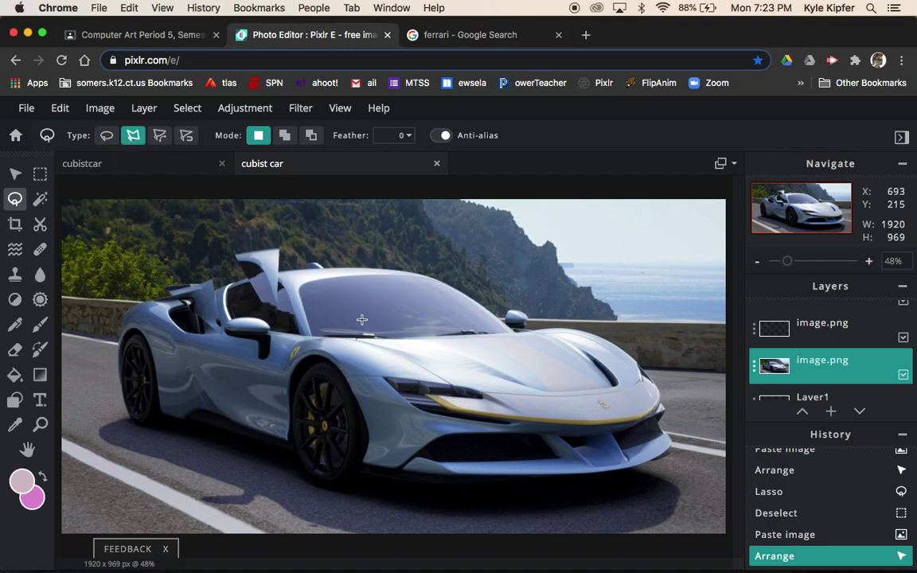
left_click(101, 361)
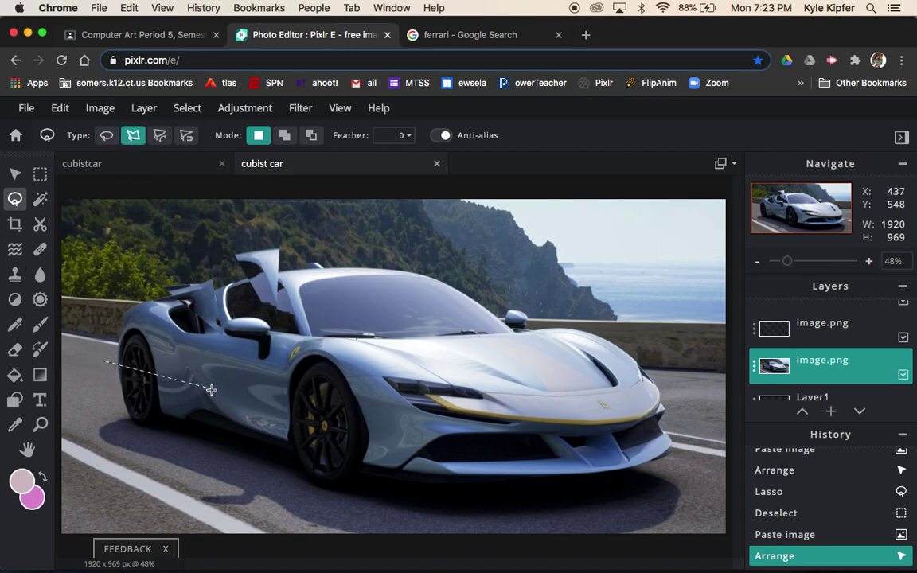
left_click(217, 452)
left_click(104, 361)
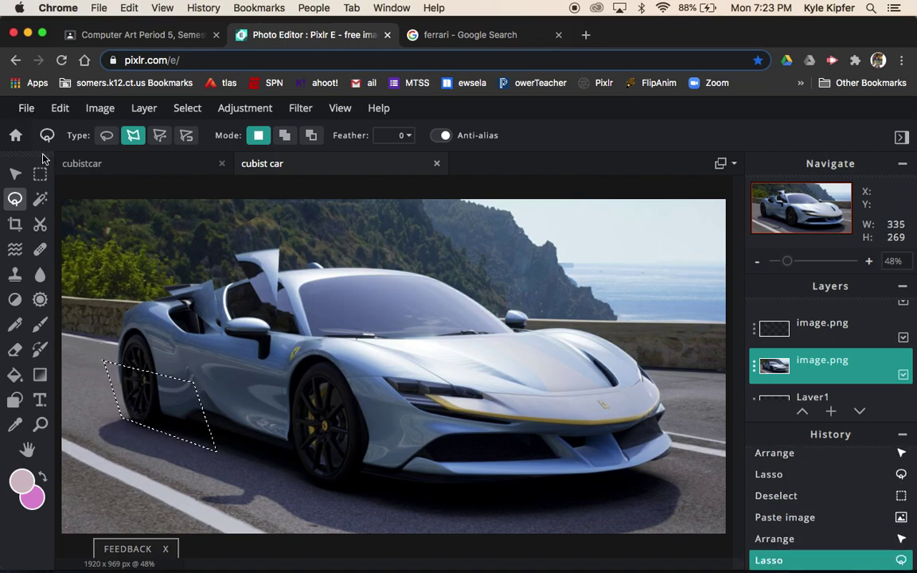
Paste the wheel slice as a new layer, enlarged to 389×312 and offset over the rear wheel
left_click(15, 172)
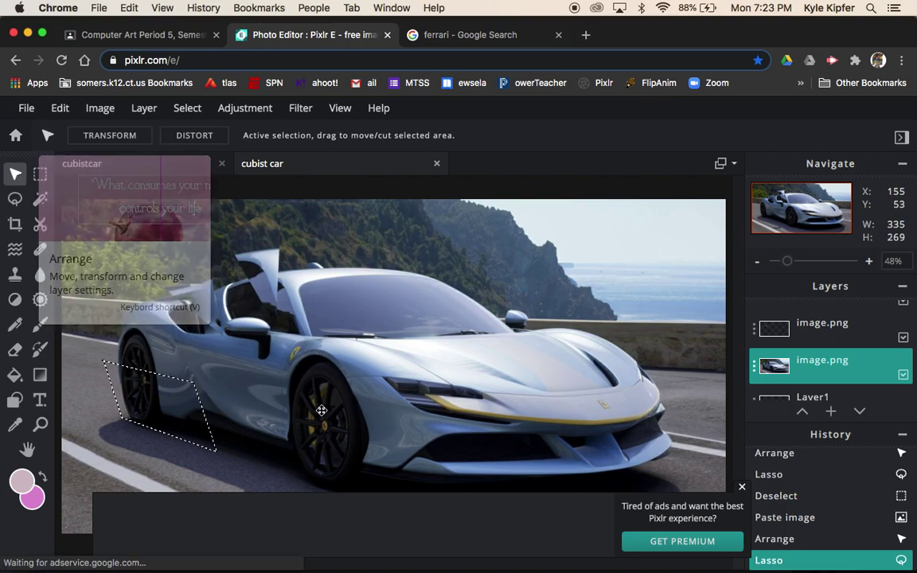
key("super+c")
key("super+v")
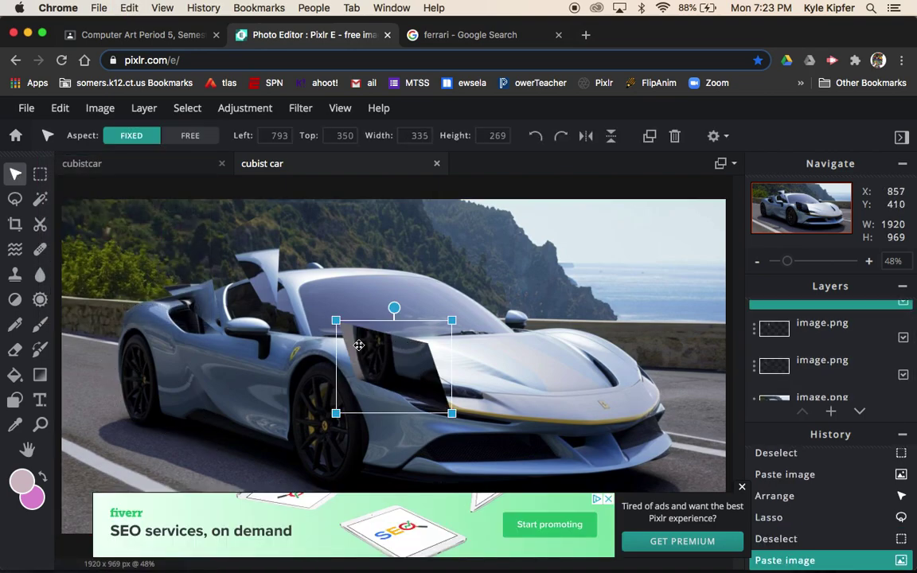
left_click_drag(381, 354, 125, 393)
left_click_drag(81, 361, 64, 335)
left_click_drag(155, 397, 164, 405)
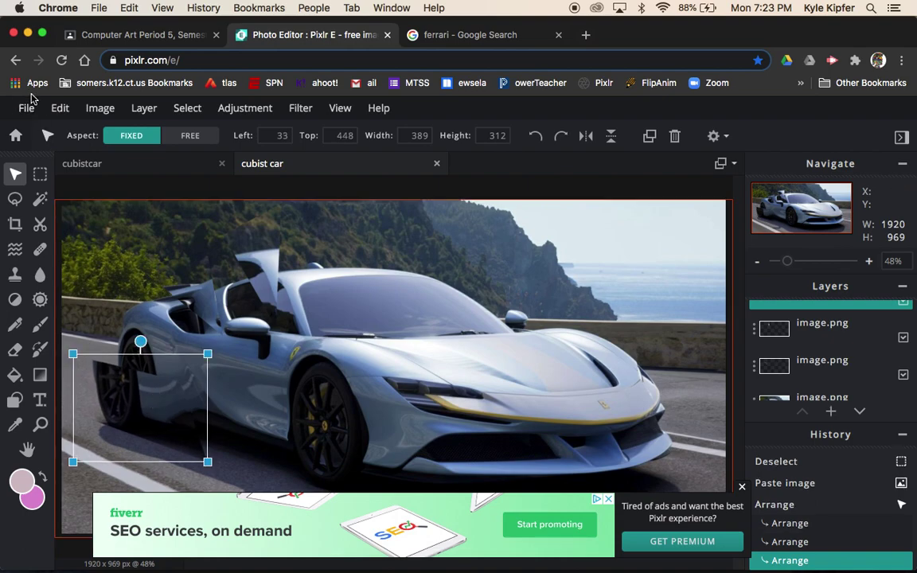
left_click(15, 198)
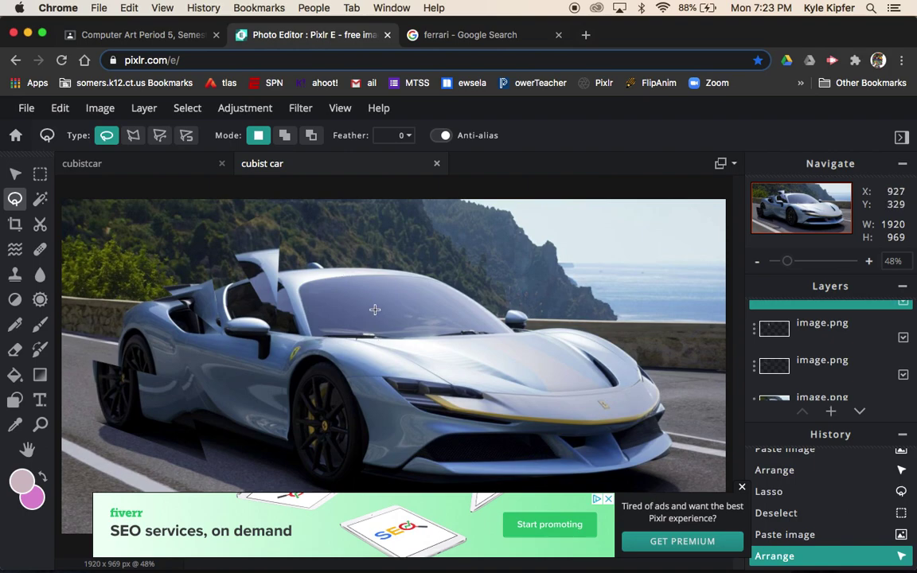
Polygon-lasso a diamond slice above the windshield on the car photo layer
left_click(134, 136)
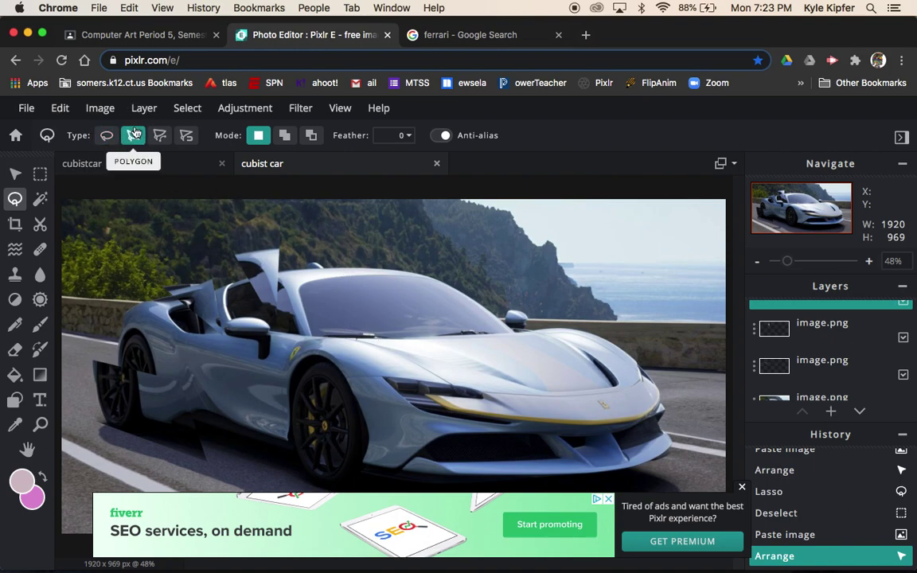
left_click(339, 253)
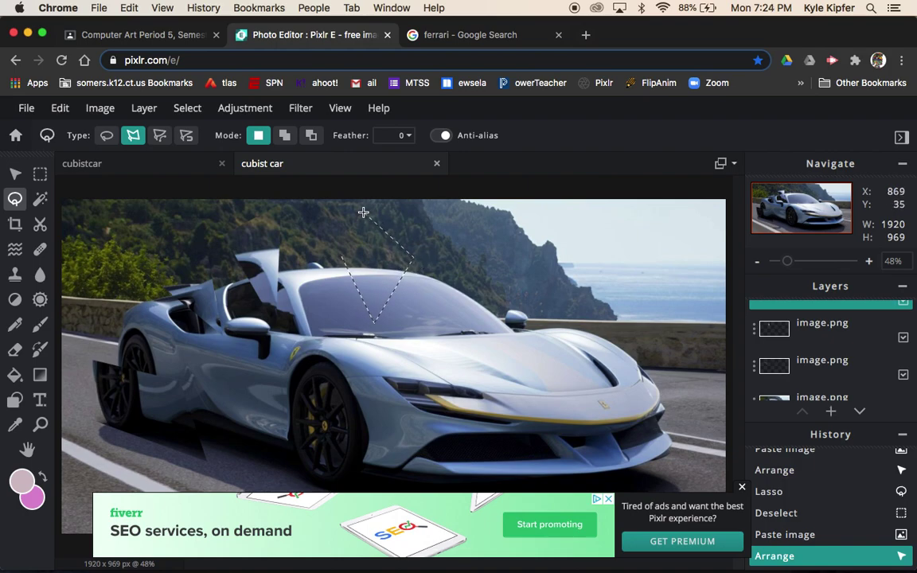
left_click(342, 251)
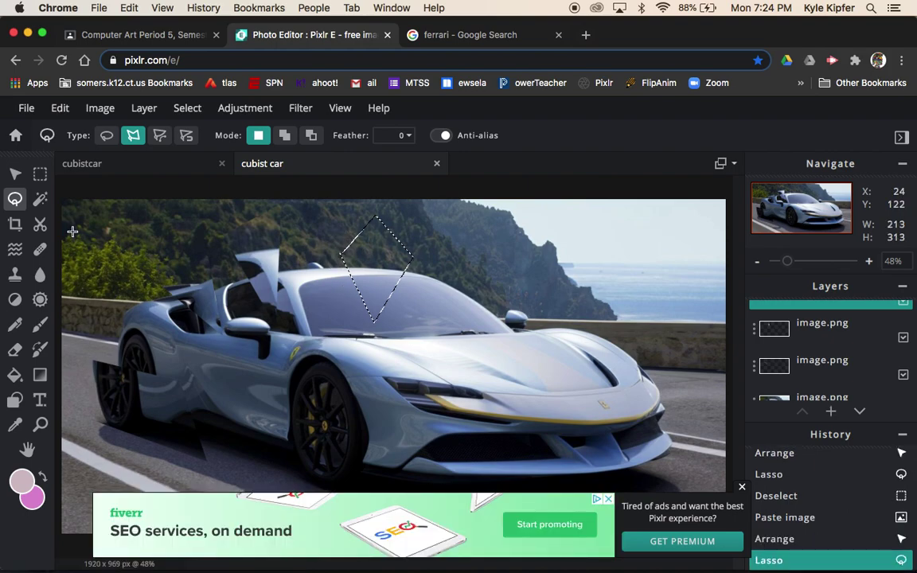
left_click(15, 173)
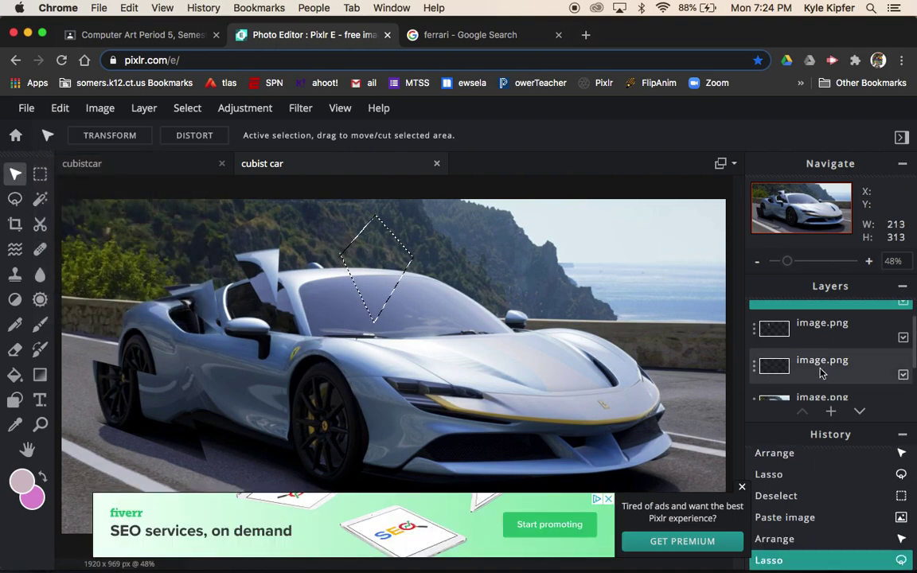
scroll(816, 340, "down", 1)
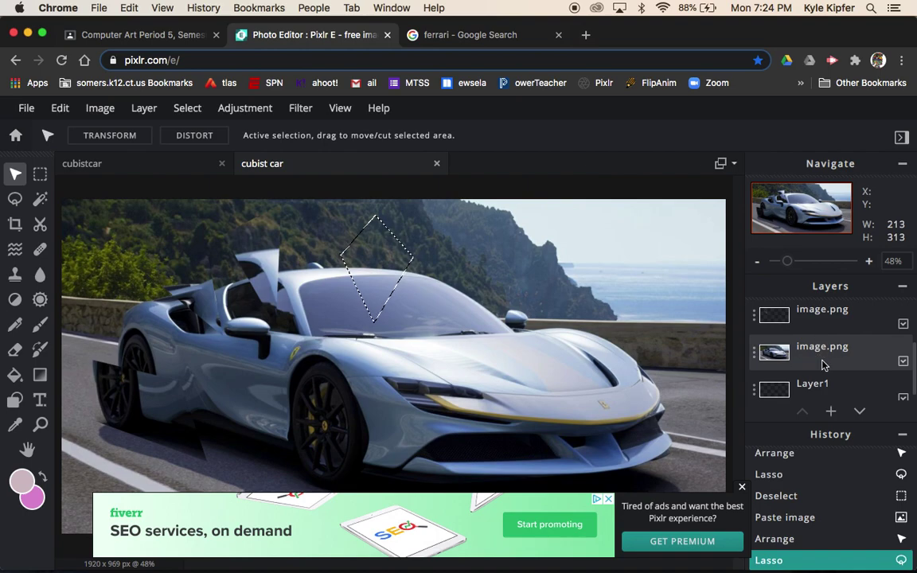
left_click(817, 360)
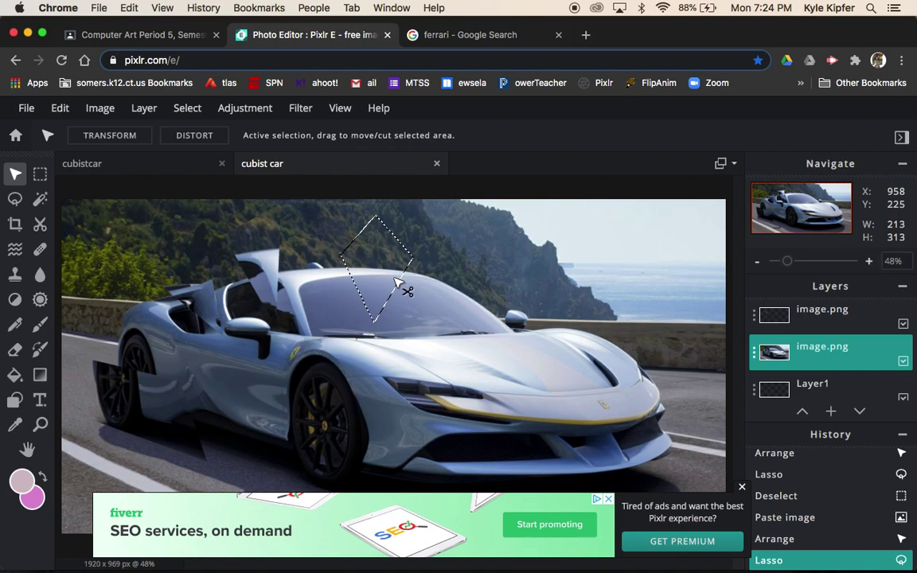
Paste the diamond slice, enlarge it to 244×359 and shift it to reach the canvas top
key("super+c")
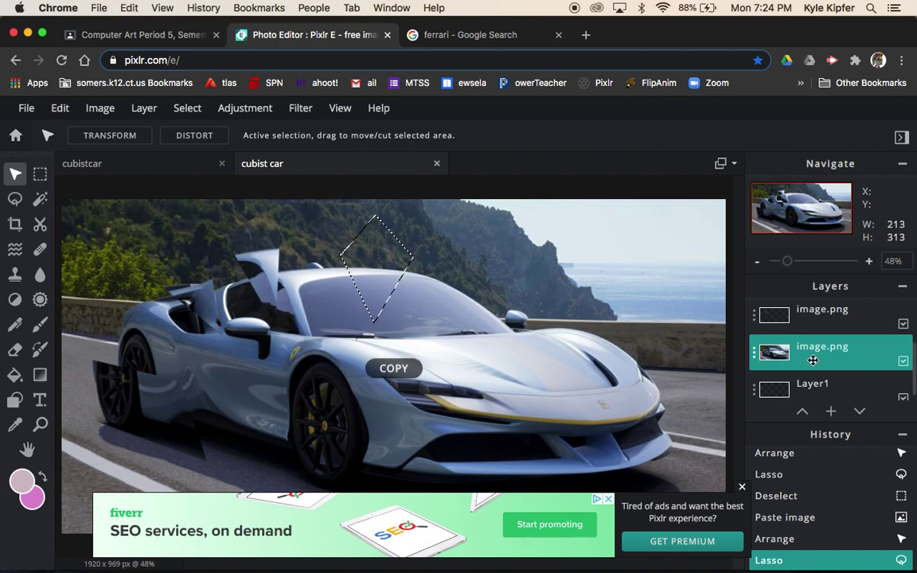
key("super+v")
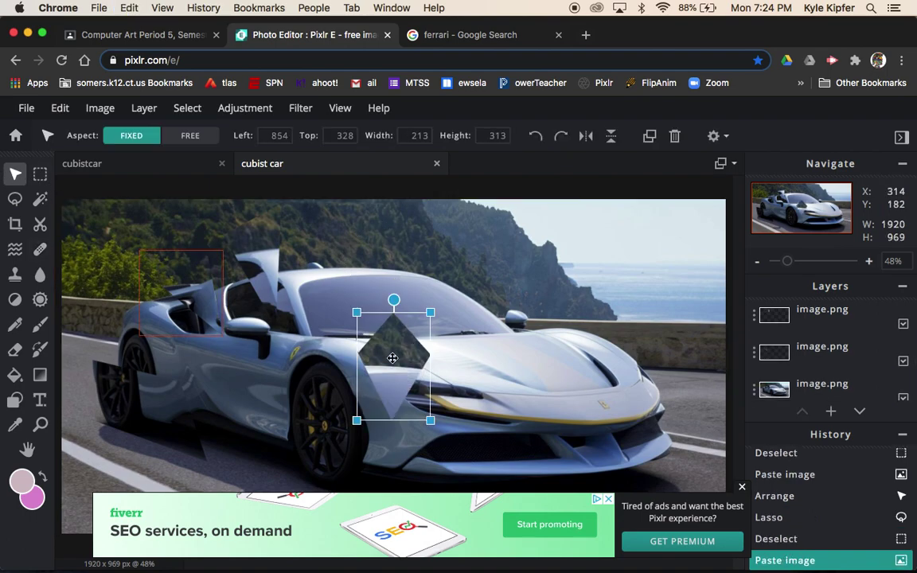
left_click_drag(396, 361, 359, 256)
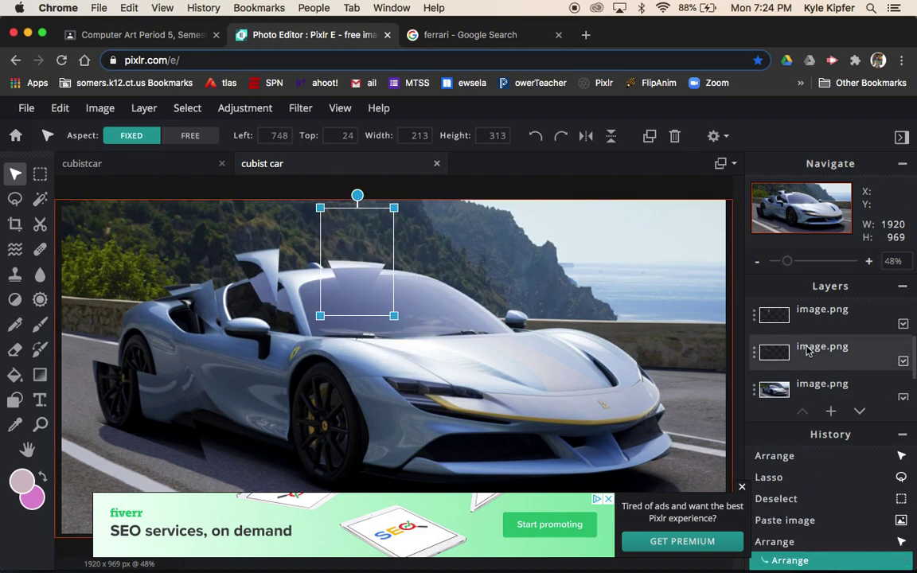
scroll(808, 351, "up", 1)
scroll(812, 342, "down", 2)
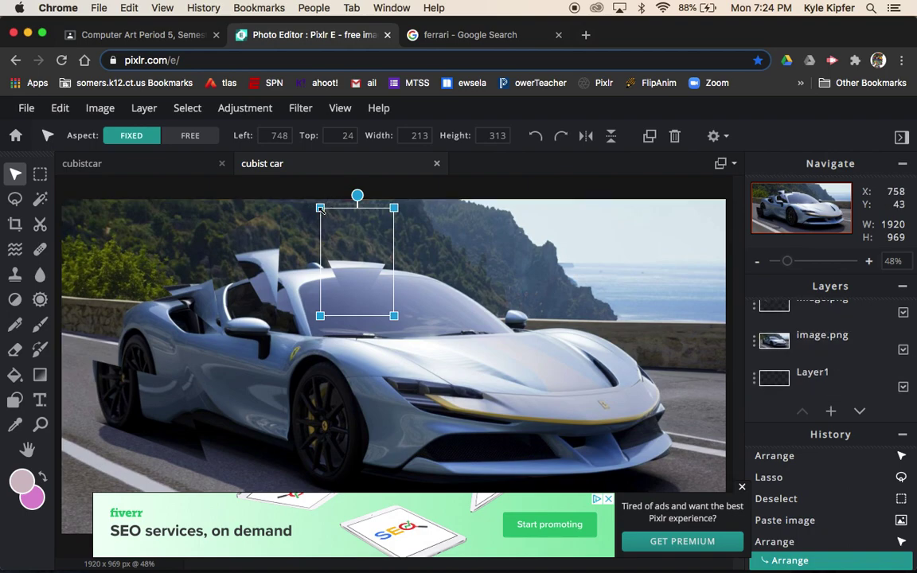
left_click_drag(320, 207, 310, 191)
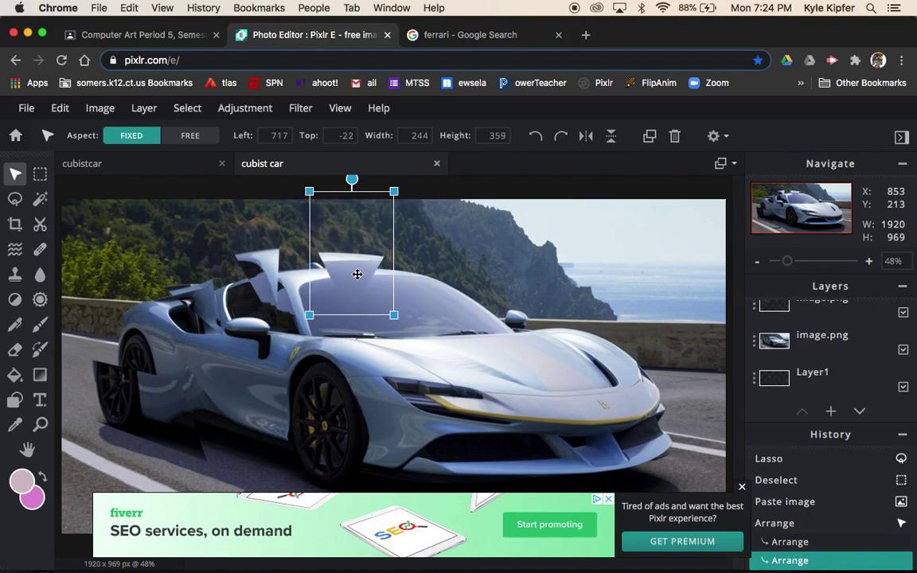
mouse_move(353, 259)
left_mouse_down()
mouse_move(380, 260)
mouse_move(367, 267)
left_mouse_up()
left_click(535, 183)
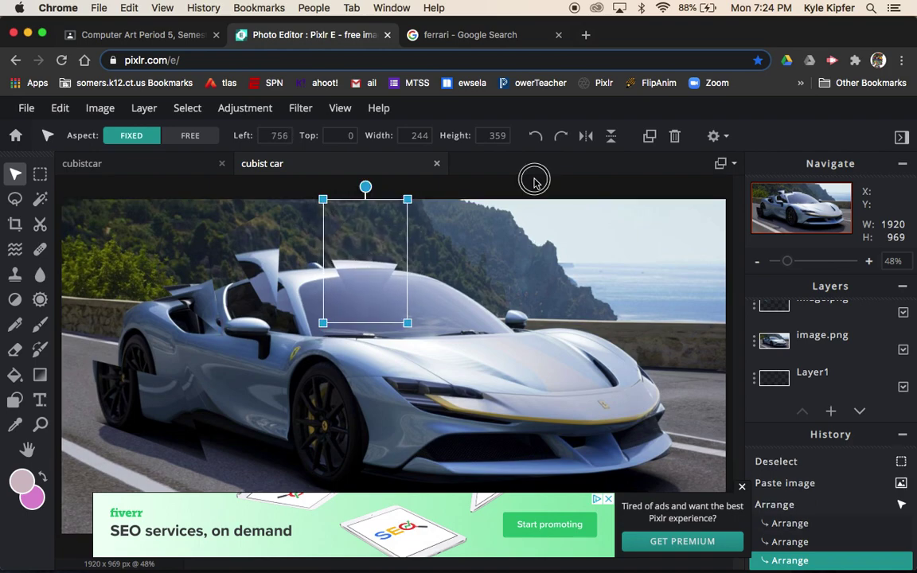
left_click(819, 348)
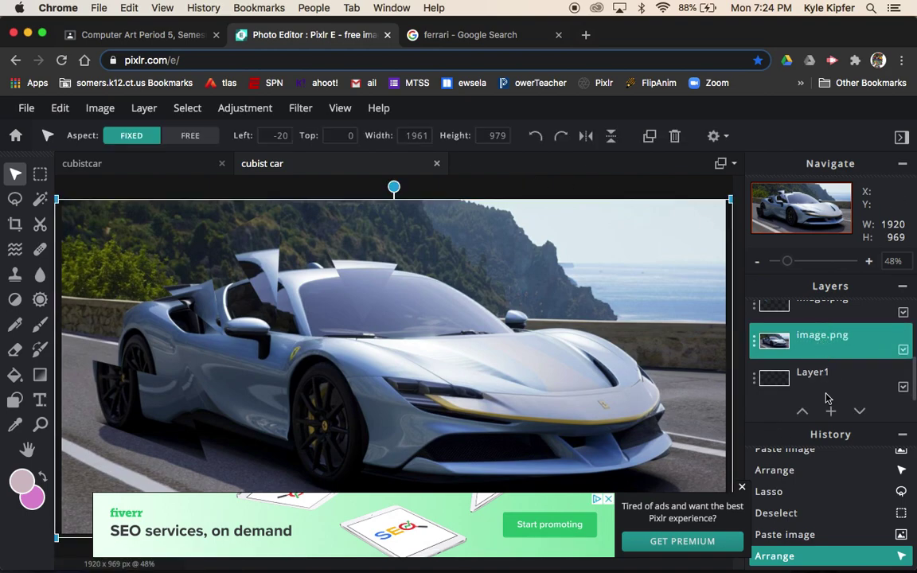
left_click(741, 489)
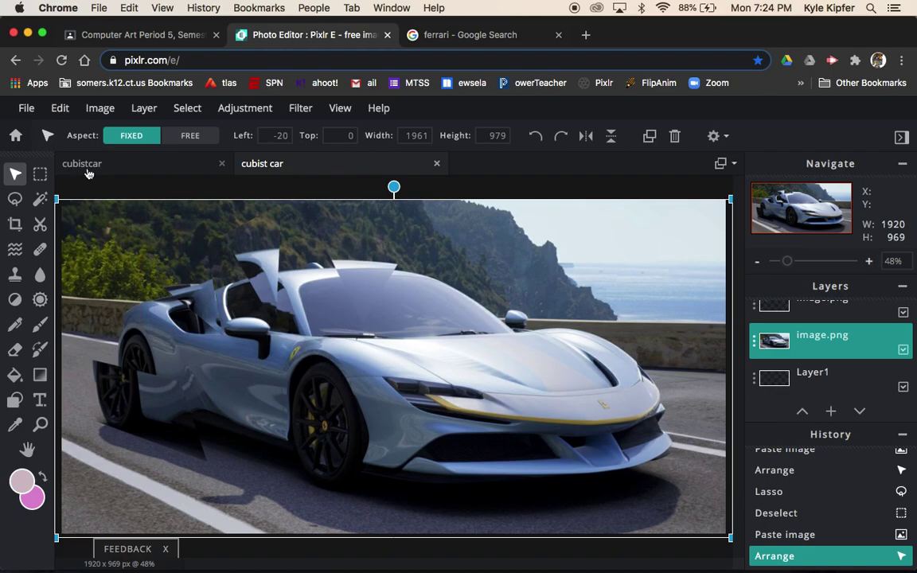
Copy a 348×383 triangle from beside the wheel and move it down onto the road
left_click(15, 199)
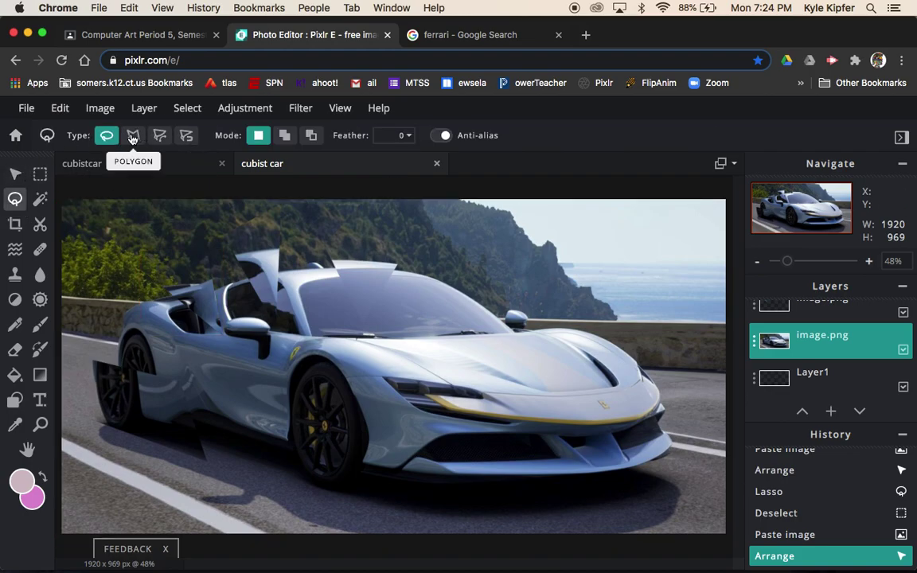
left_click(133, 137)
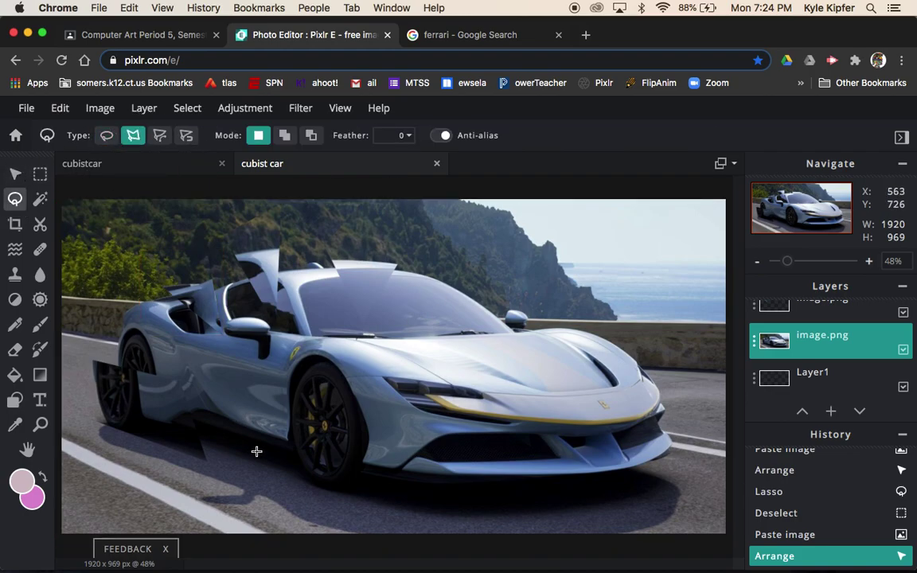
left_click(247, 376)
double_click(254, 450)
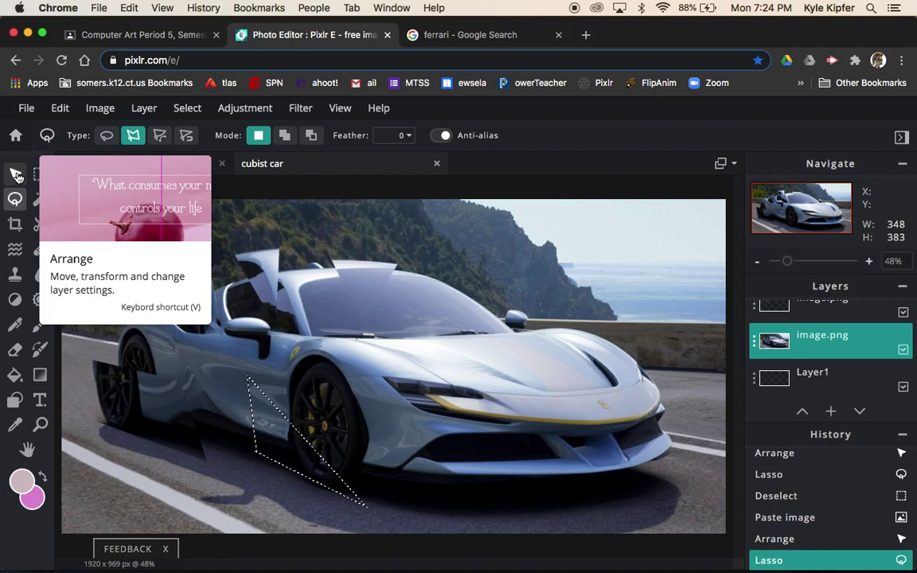
key("ctrl+c")
key("ctrl+v")
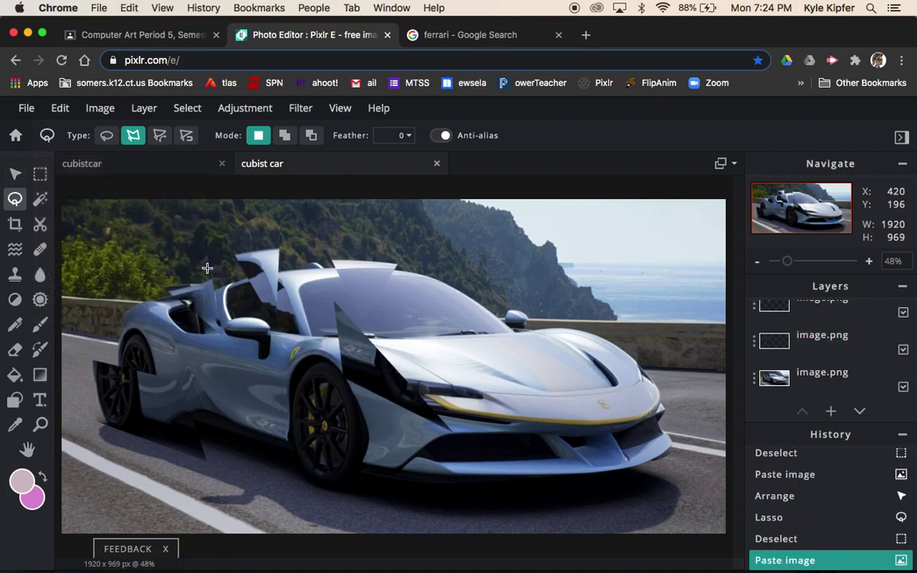
left_click(16, 174)
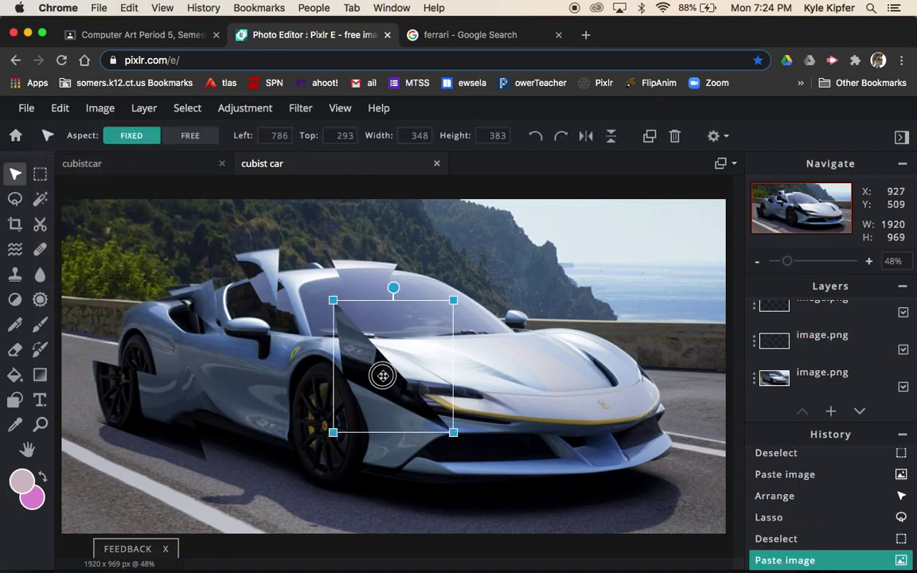
left_click_drag(383, 376, 276, 464)
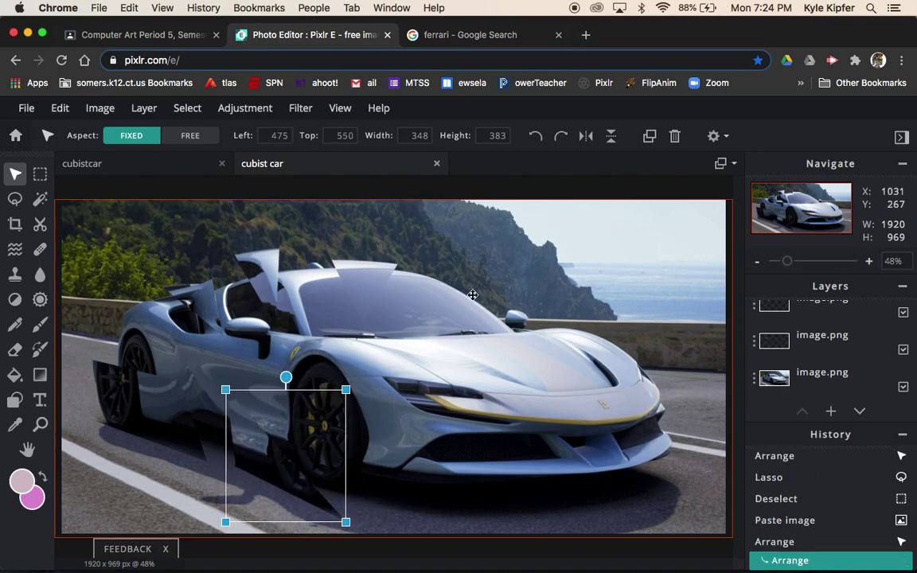
left_click(368, 199)
Copy a 440×300 windshield-and-hood triangle and shift it up and right over the hills
left_click(14, 198)
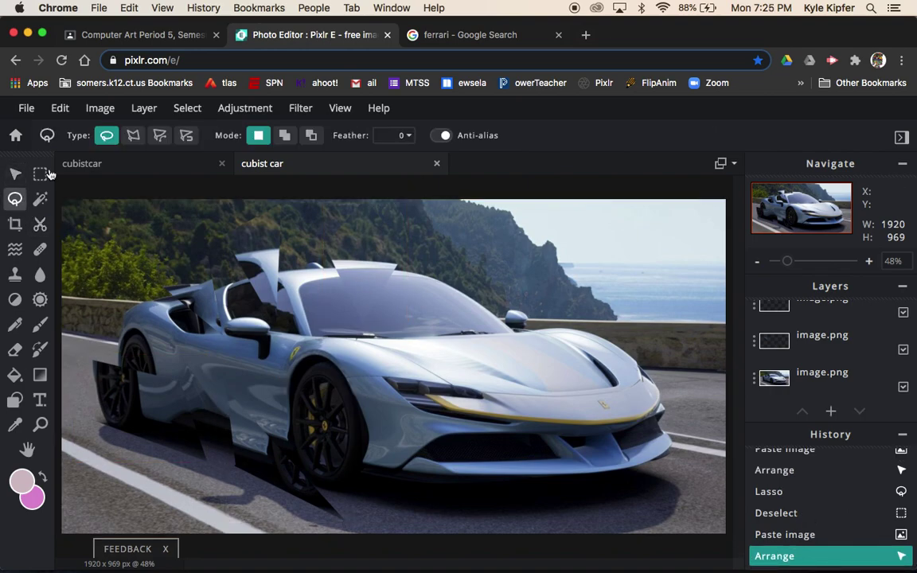
left_click(133, 136)
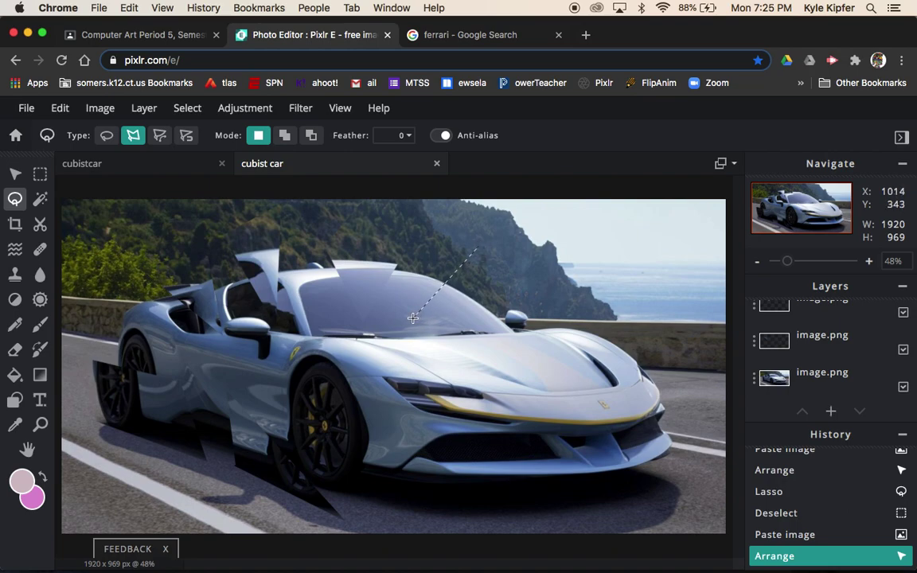
left_click(475, 249)
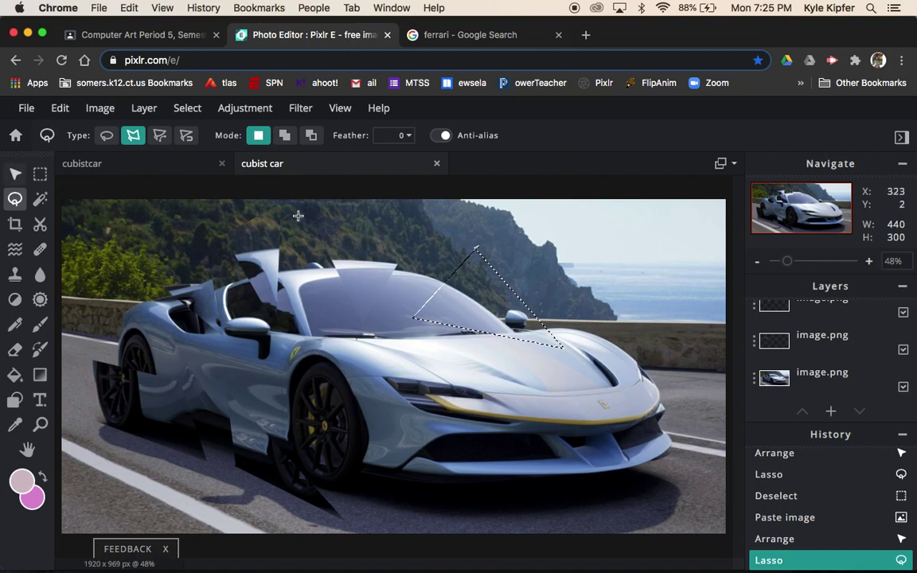
left_click(813, 379)
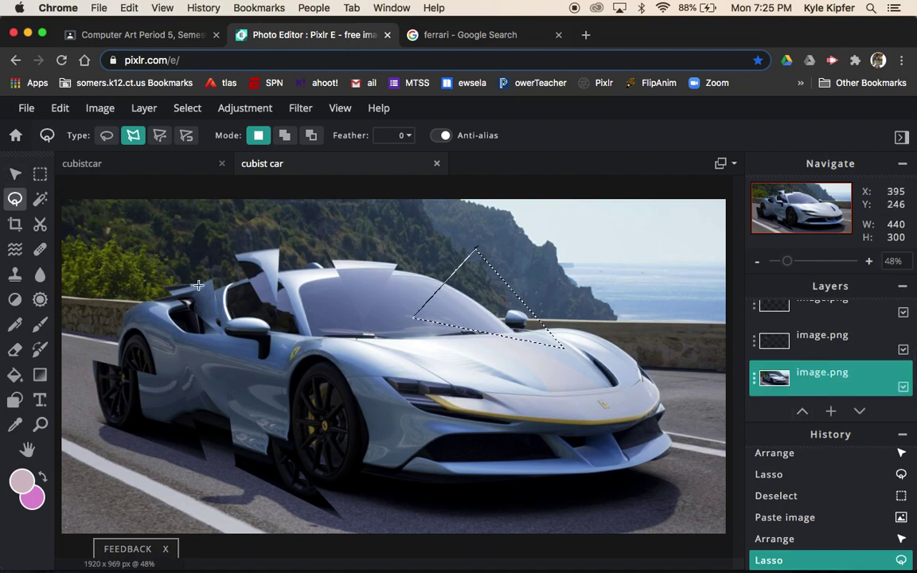
key("super+c")
key("super+v")
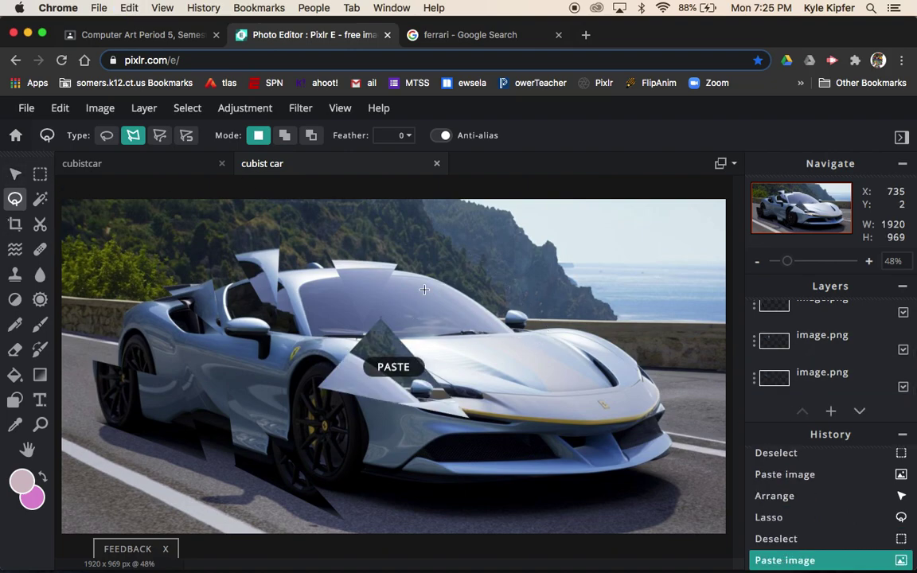
left_click(15, 175)
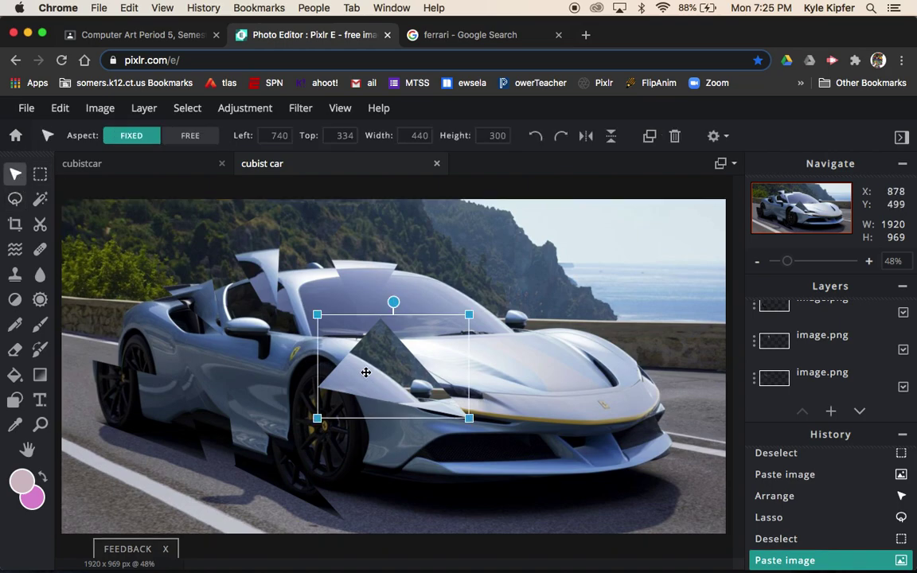
left_click_drag(365, 372, 443, 305)
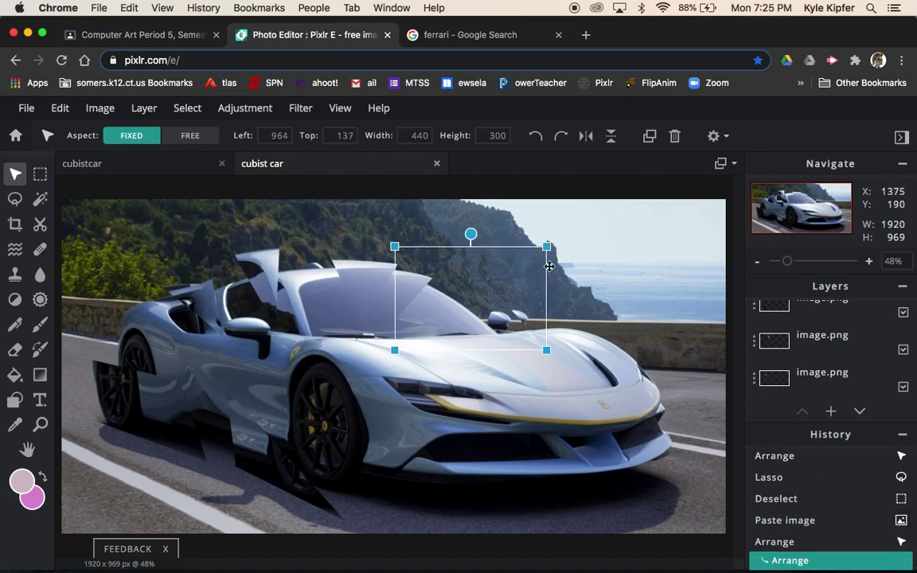
left_click(14, 201)
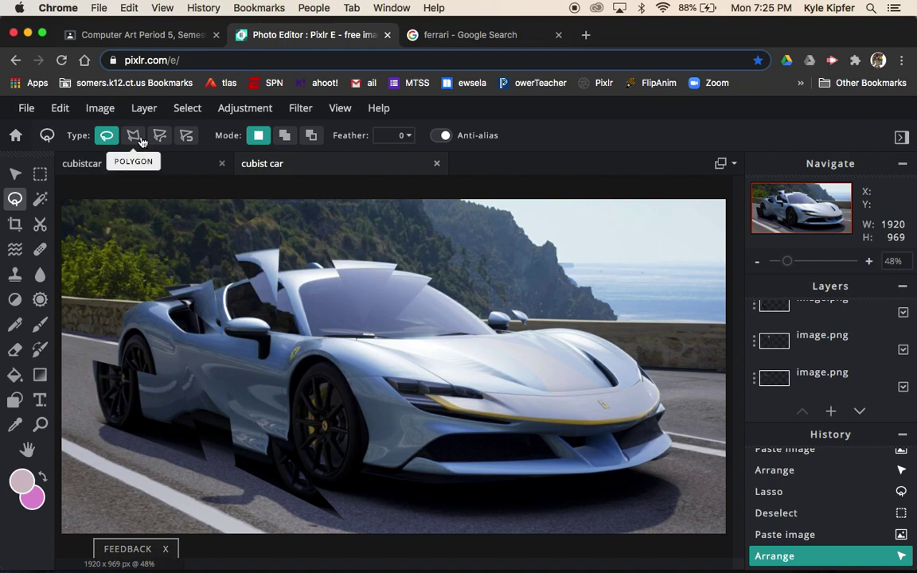
Copy a polygon triangle of the hood into a 472 × 155 slice and shift it right
left_click(132, 135)
scroll(828, 353, "down", 1)
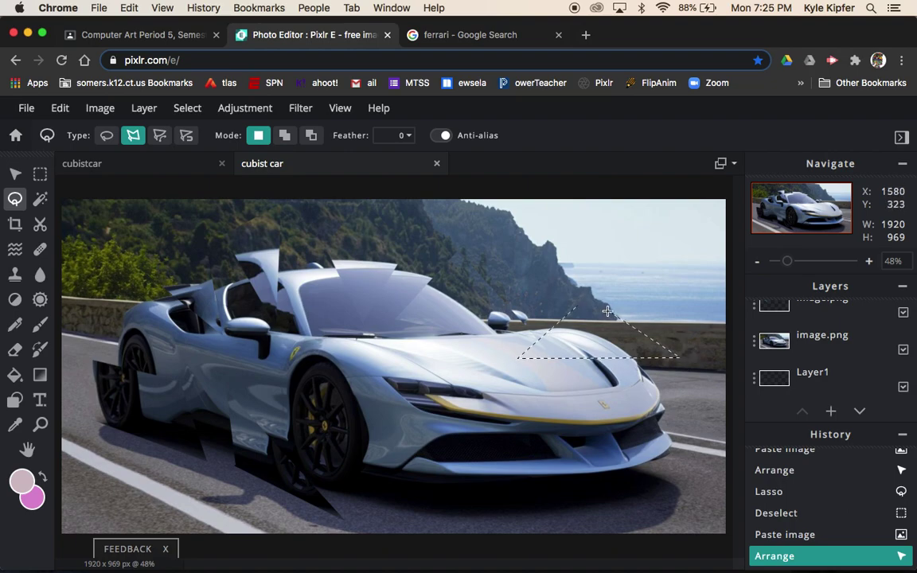
double_click(575, 304)
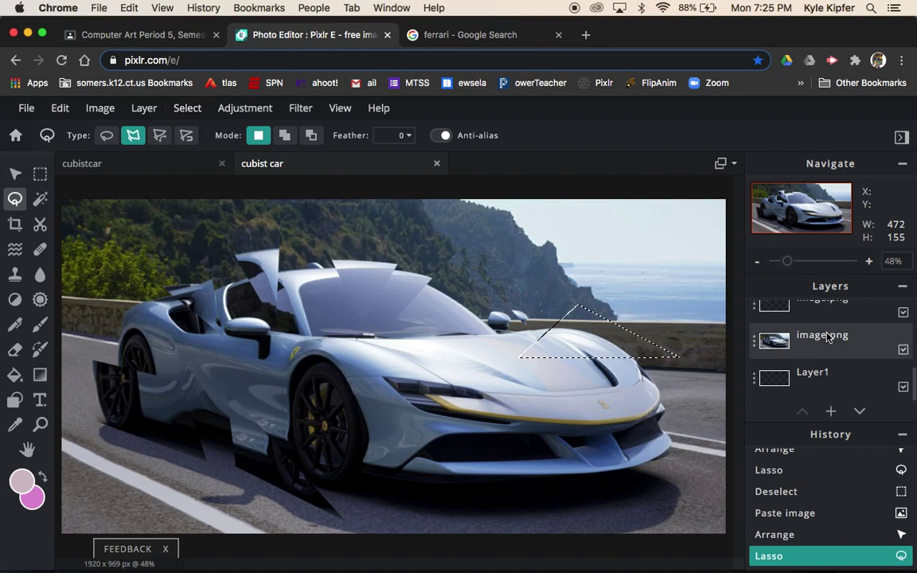
left_click(815, 350)
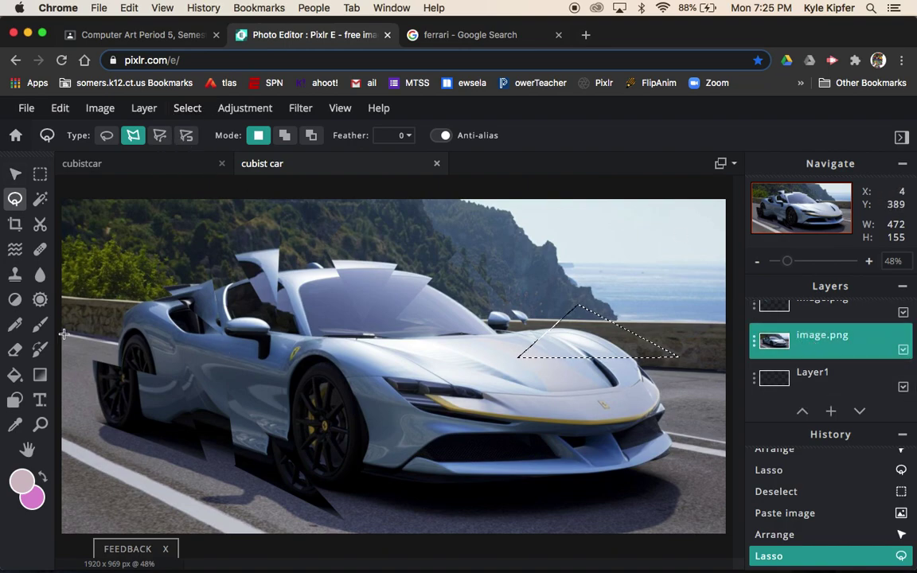
key("super+c")
key("super+v")
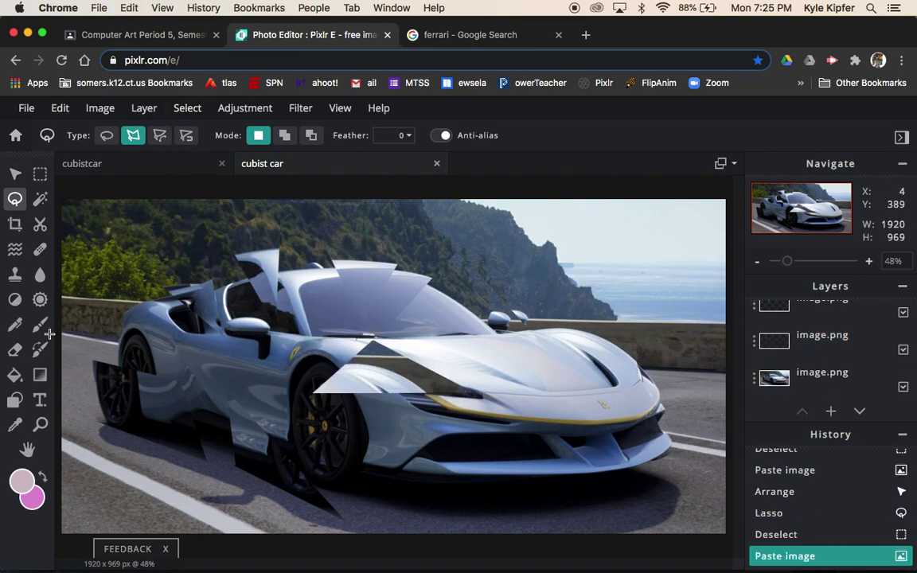
left_click(16, 174)
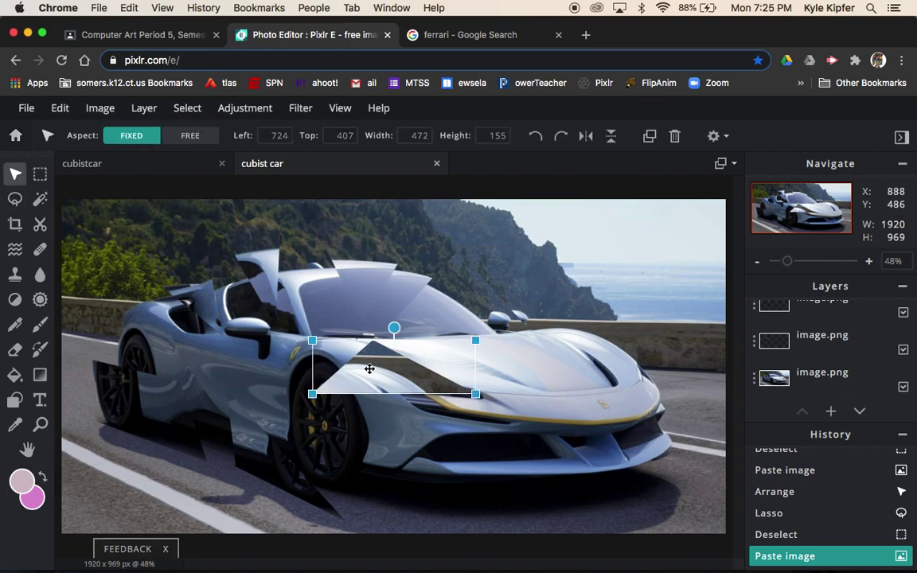
left_click_drag(372, 373, 604, 342)
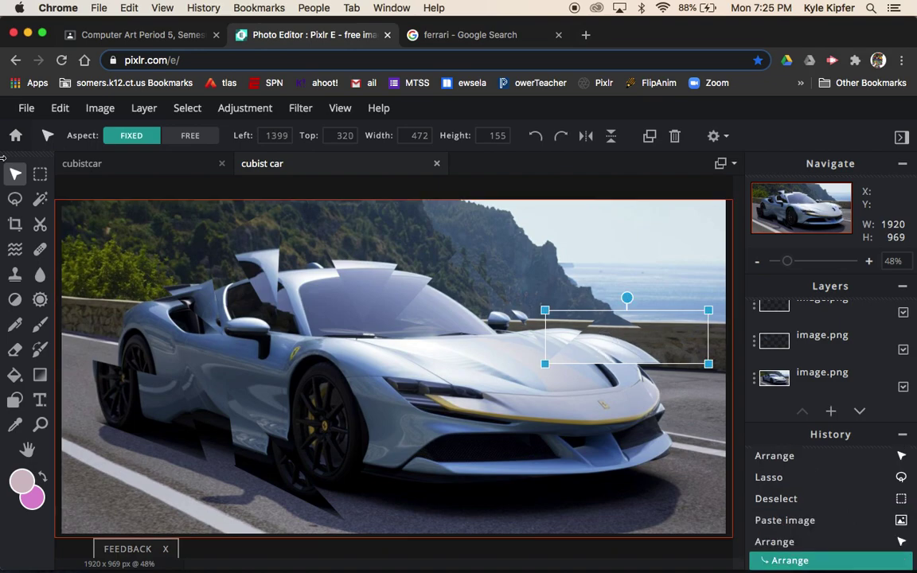
left_click(15, 198)
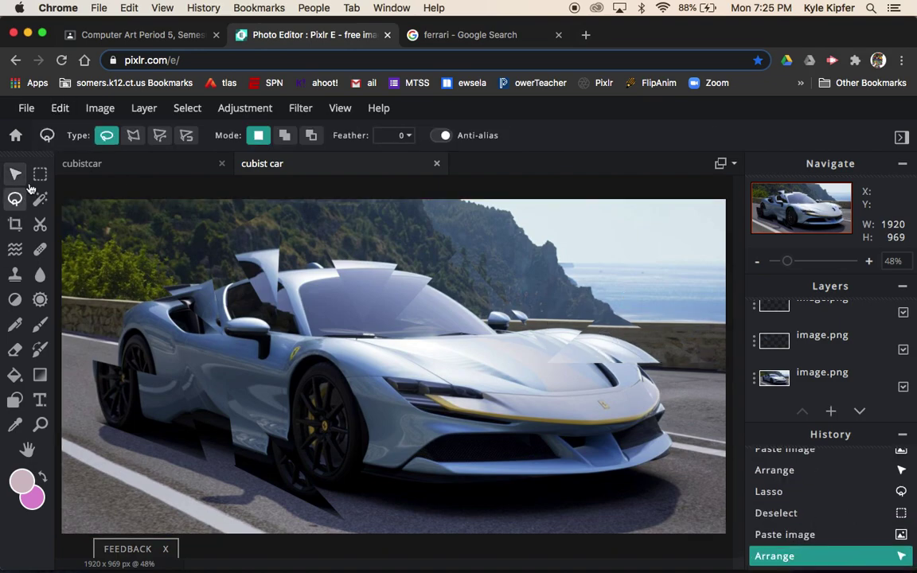
Copy a polygon slice around the front bumper and place it, slightly enlarged, over the bumper
left_click(133, 136)
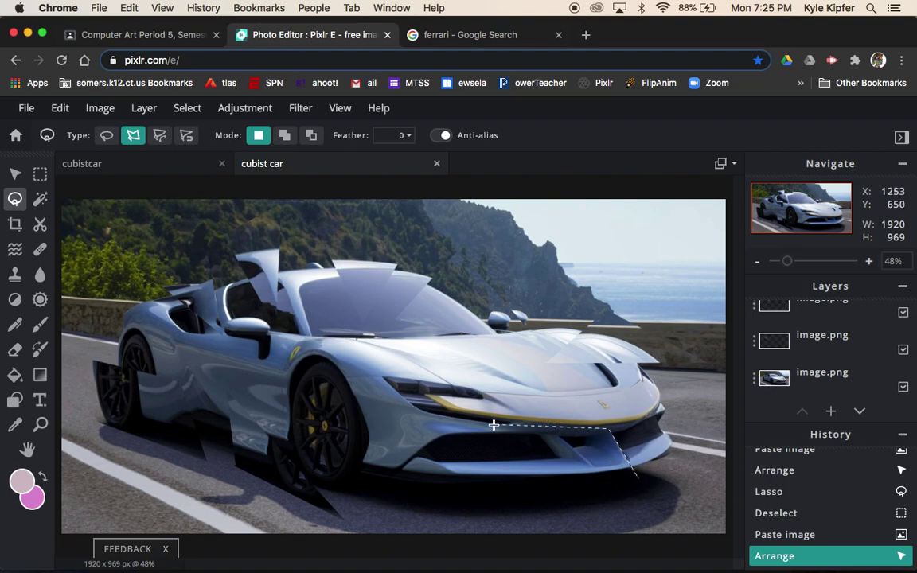
left_click(505, 493)
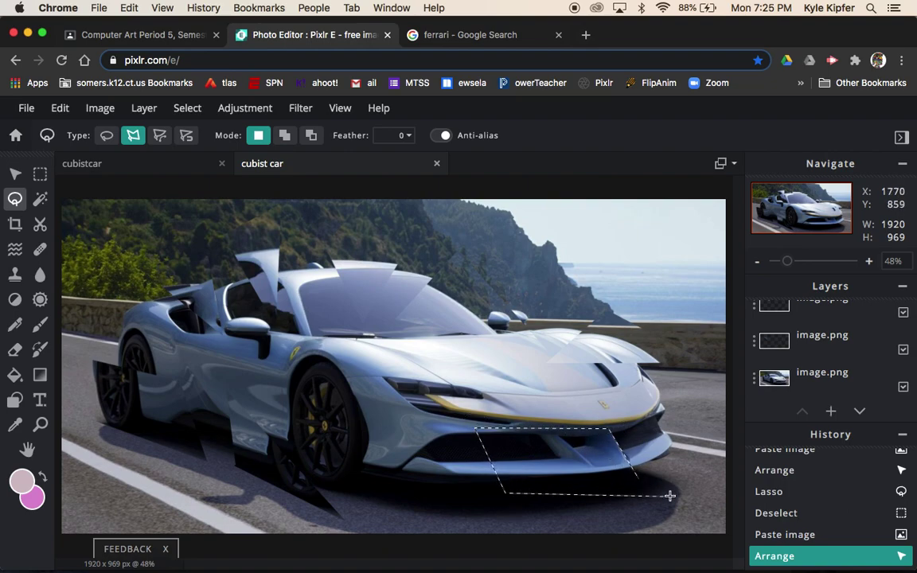
left_click(637, 475)
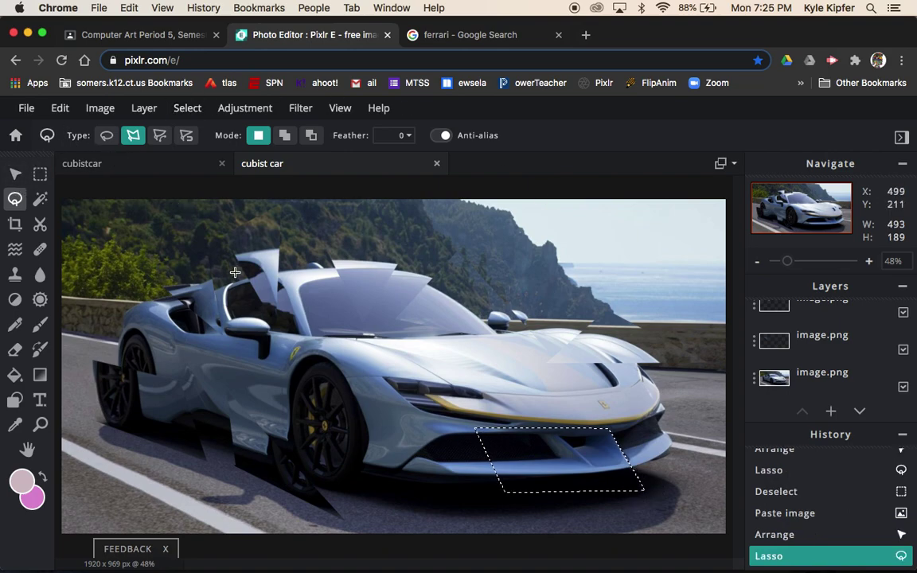
left_click(803, 383)
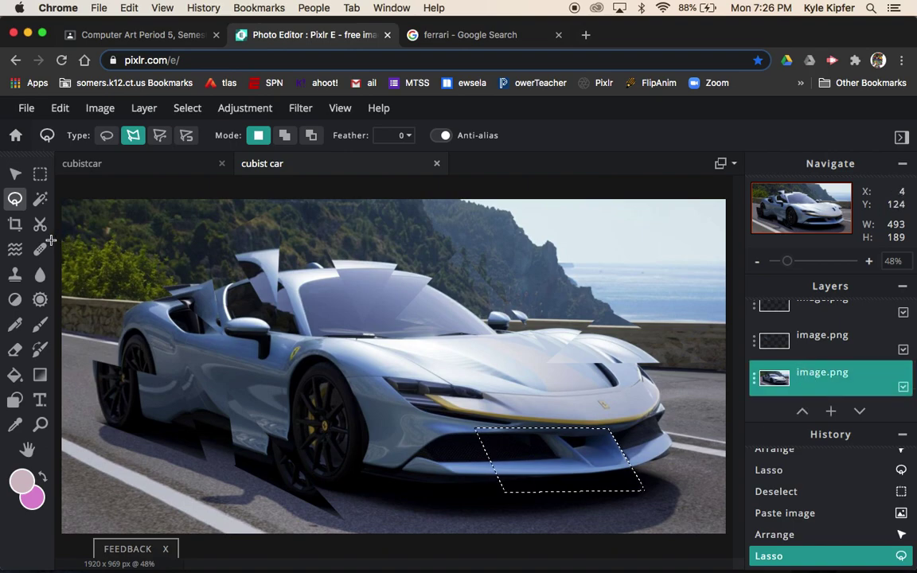
key("super+c")
key("super+v")
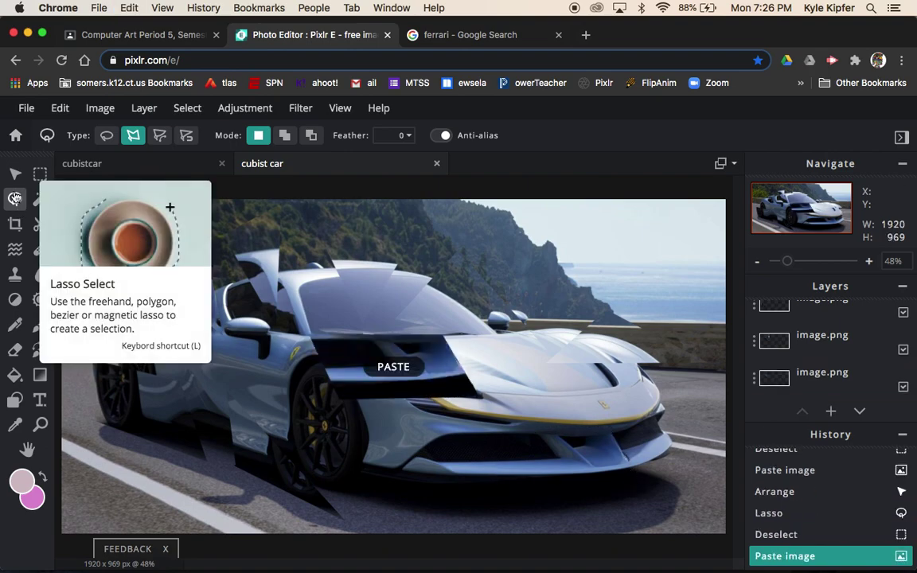
left_click(15, 174)
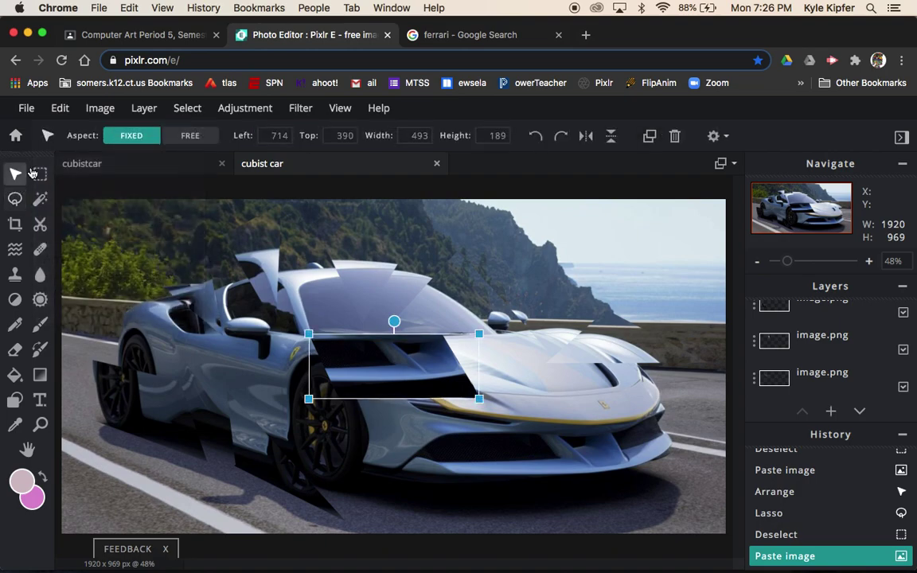
left_click_drag(391, 358, 553, 473)
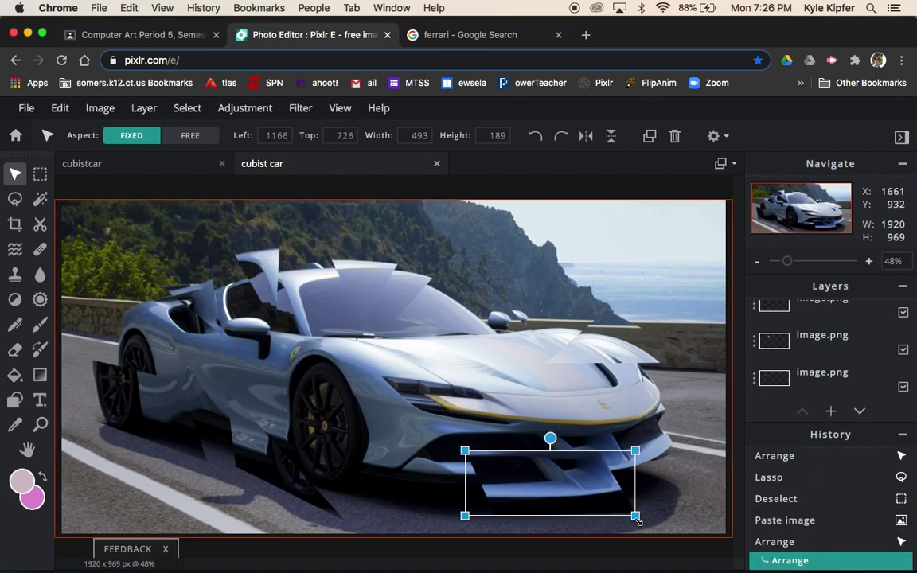
left_click_drag(635, 515, 651, 520)
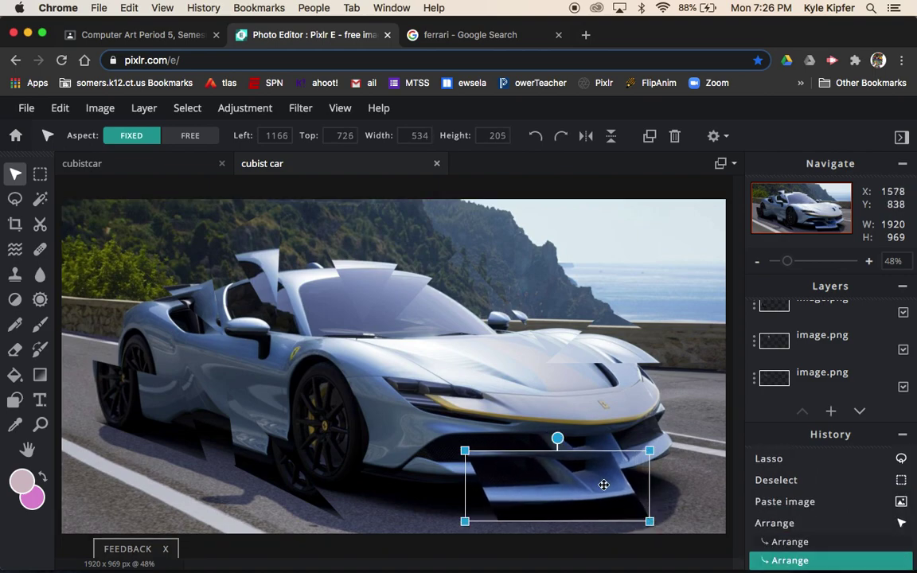
left_click_drag(599, 485, 583, 476)
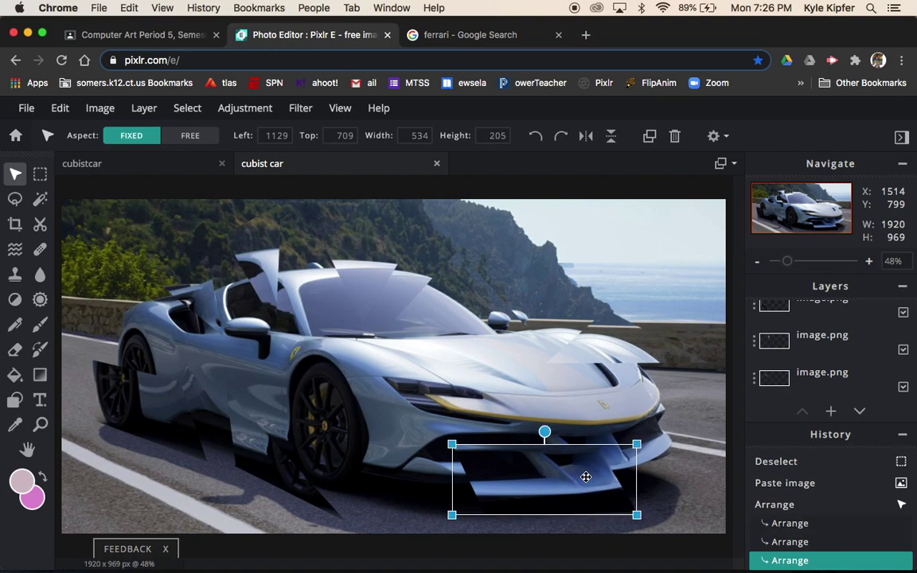
left_click(647, 187)
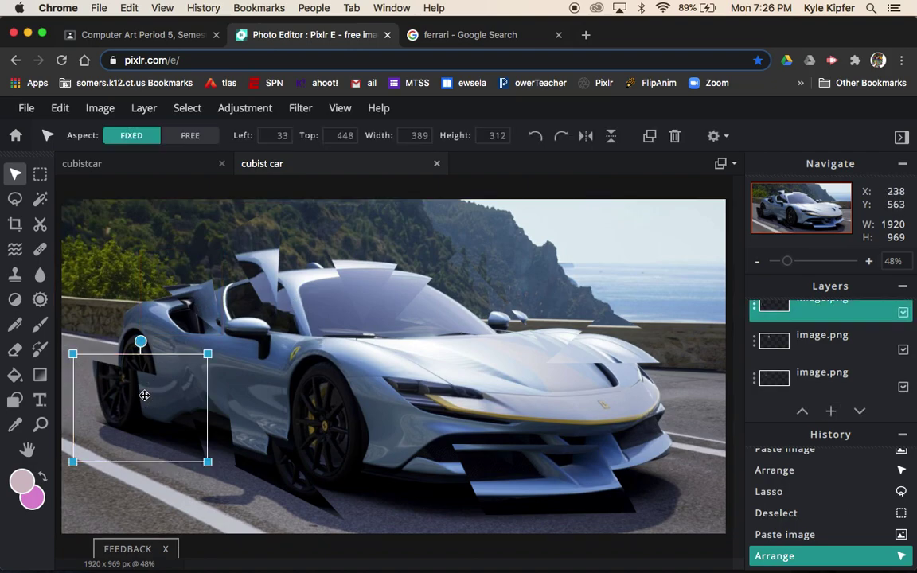
Cool the rear-wheel piece to teal with Temperature & tint
left_click(246, 114)
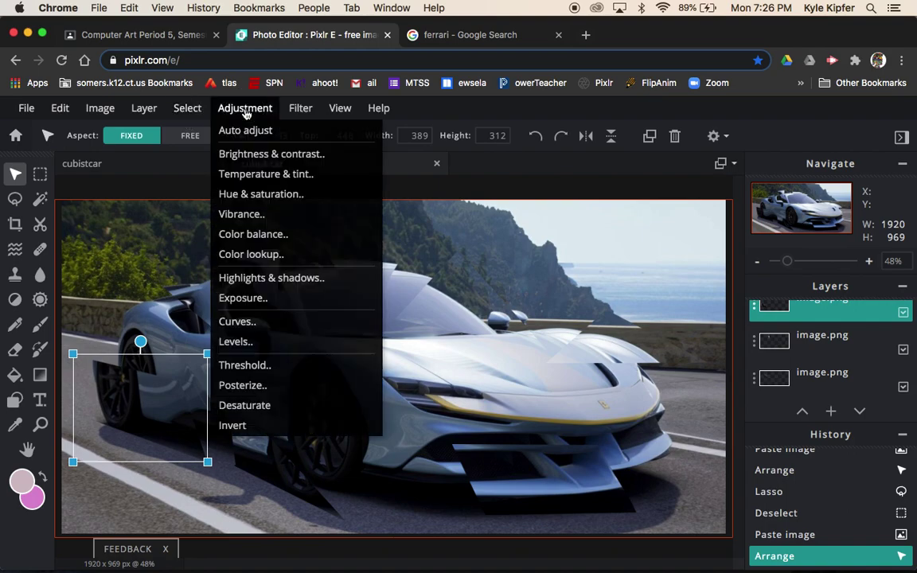
left_click(281, 176)
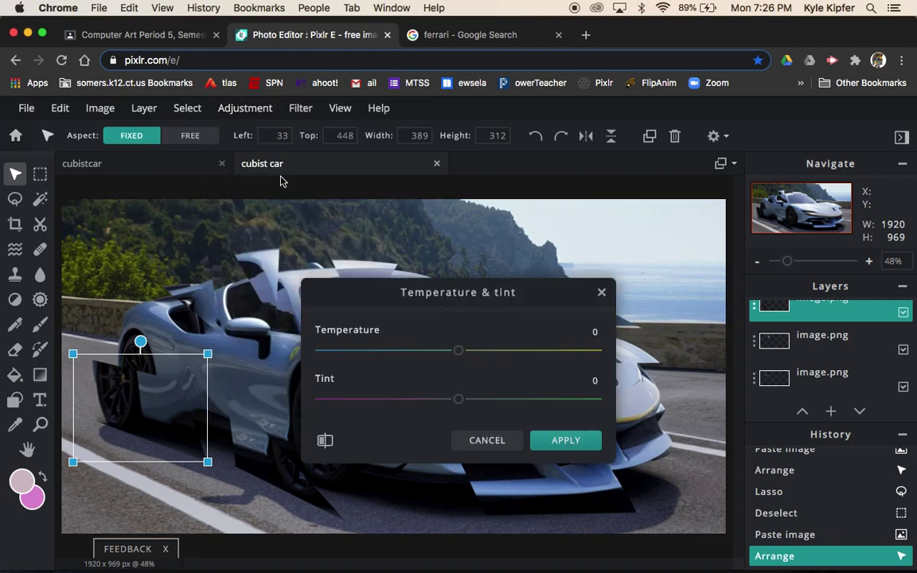
left_click_drag(458, 351, 397, 359)
left_click_drag(458, 407, 491, 413)
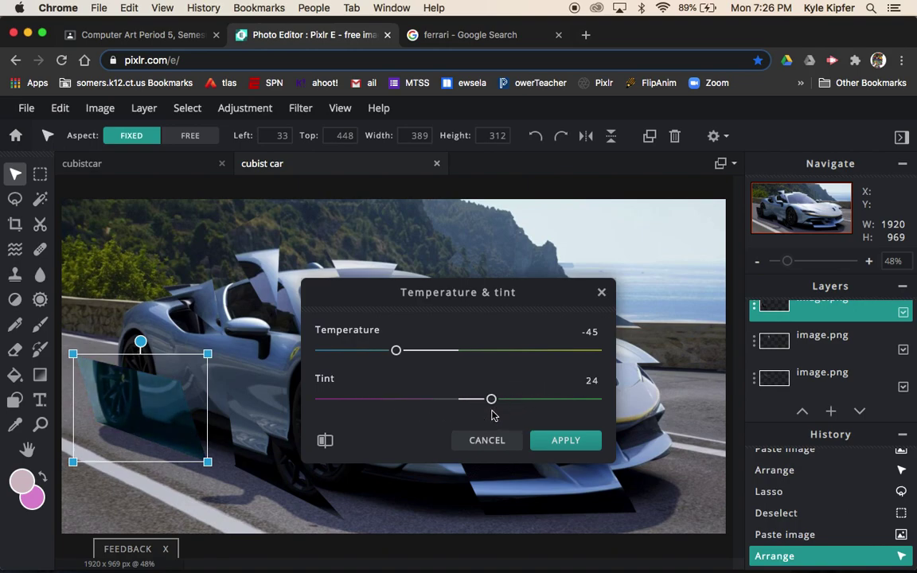
left_click(566, 440)
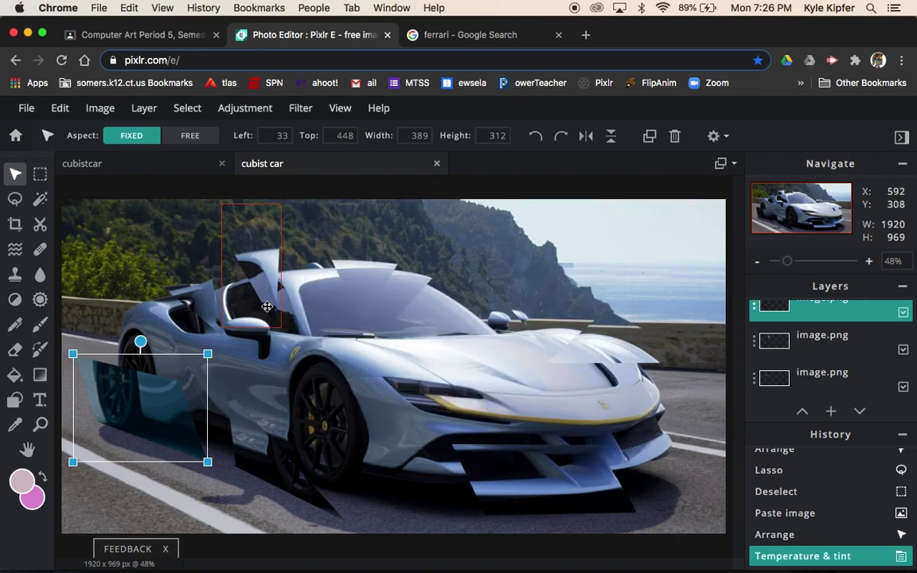
Warm the piece above the rear fender to orange with Temperature & tint, tint -53
left_click(203, 297)
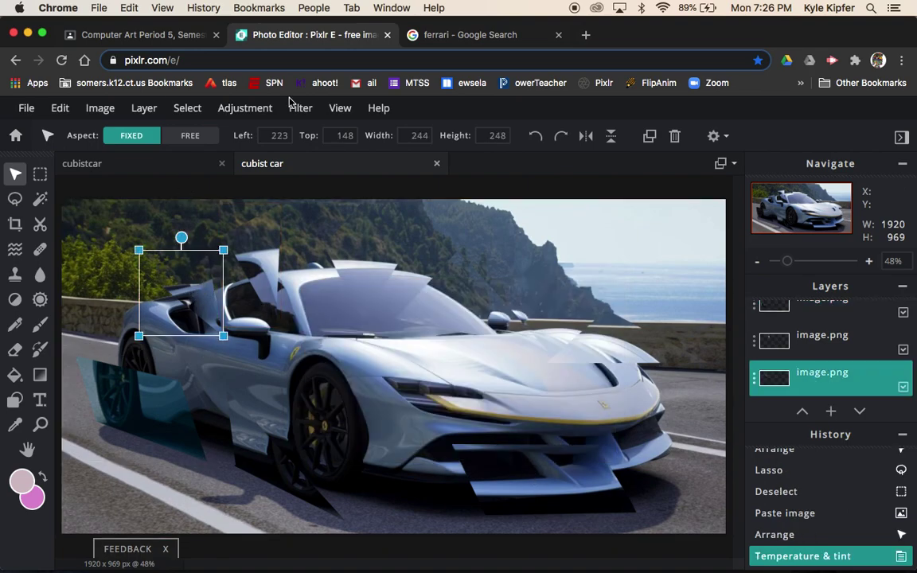
left_click(234, 108)
left_click(279, 174)
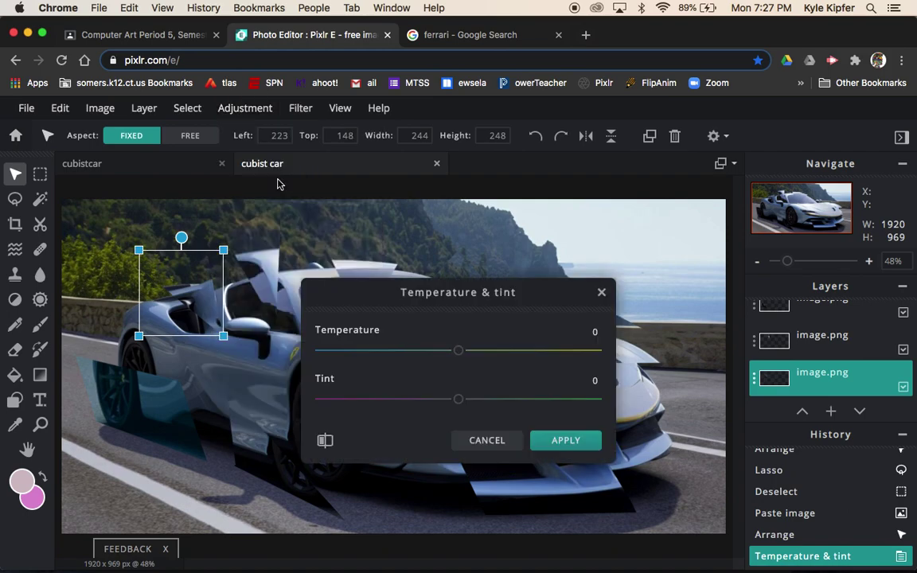
left_click_drag(459, 354, 543, 351)
left_click_drag(459, 398, 438, 398)
left_click(565, 440)
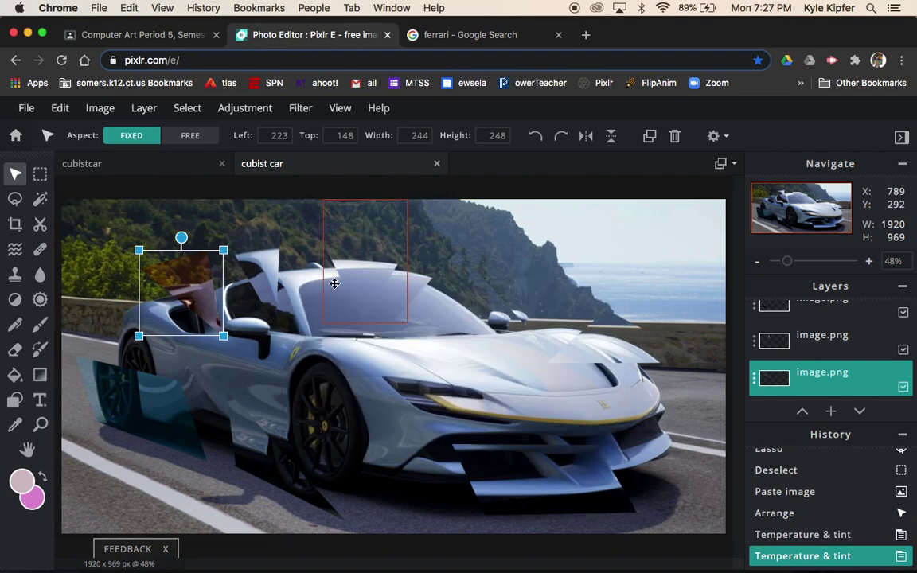
Recolour the door slice with Hue & saturation: hue −63, saturation −47, lightness −9
left_click(266, 268)
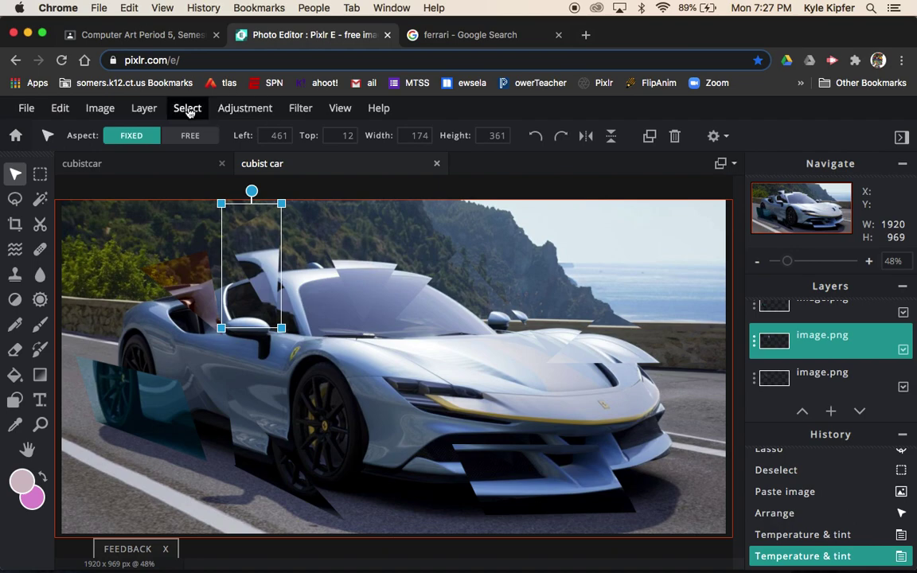
left_click(242, 111)
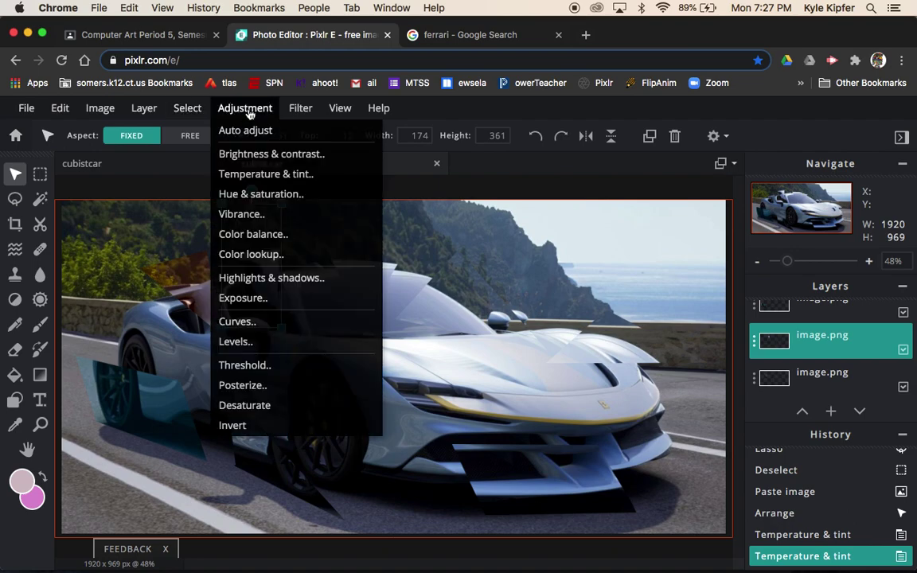
left_click(285, 196)
left_click_drag(459, 337, 410, 345)
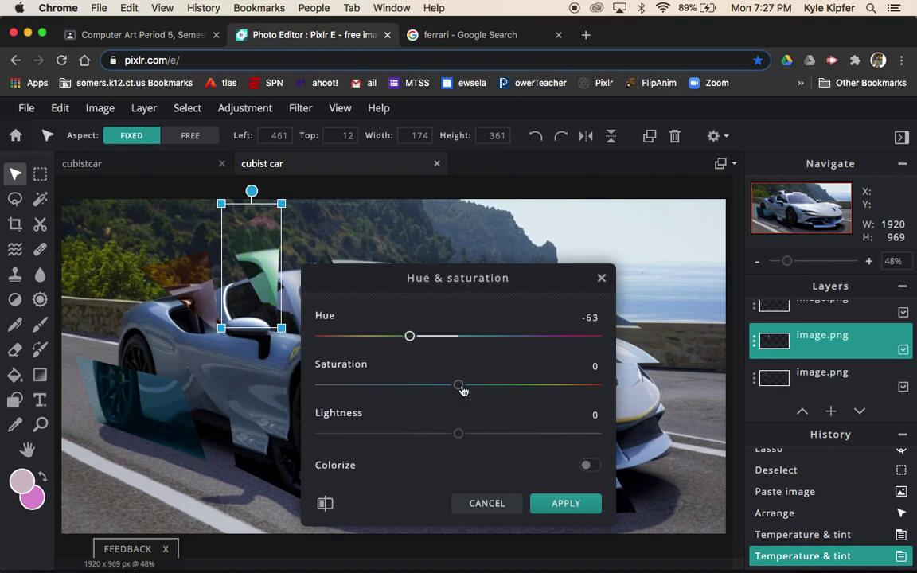
left_click_drag(459, 385, 393, 390)
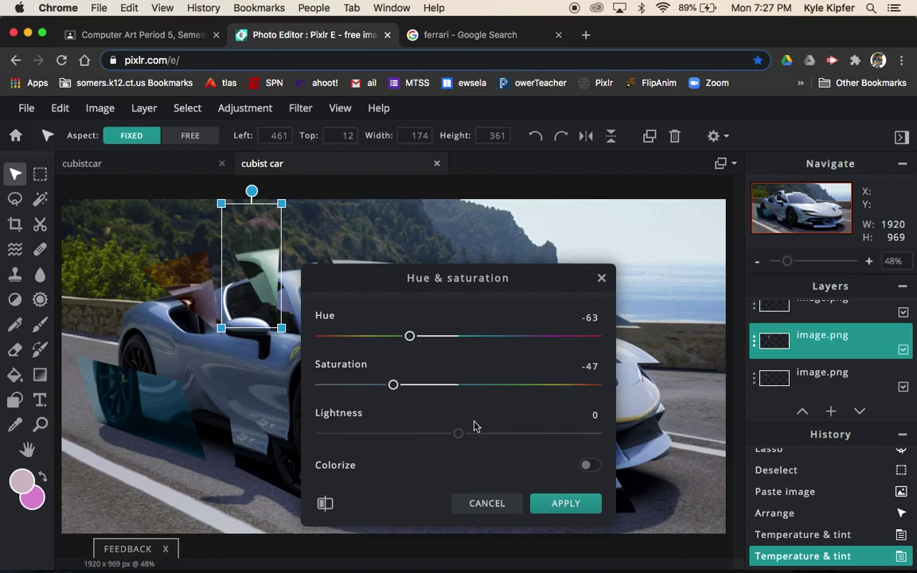
mouse_move(459, 433)
left_mouse_down()
mouse_move(504, 433)
mouse_move(423, 444)
mouse_move(444, 443)
left_mouse_up()
left_click(561, 504)
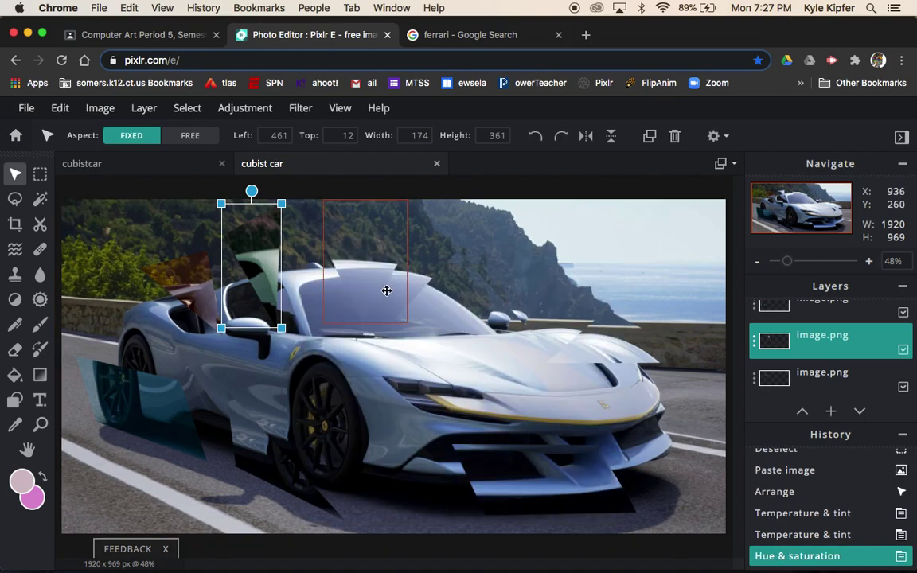
Turn the windshield slice green and desaturated with Hue & saturation, hue around -105
left_click(359, 285)
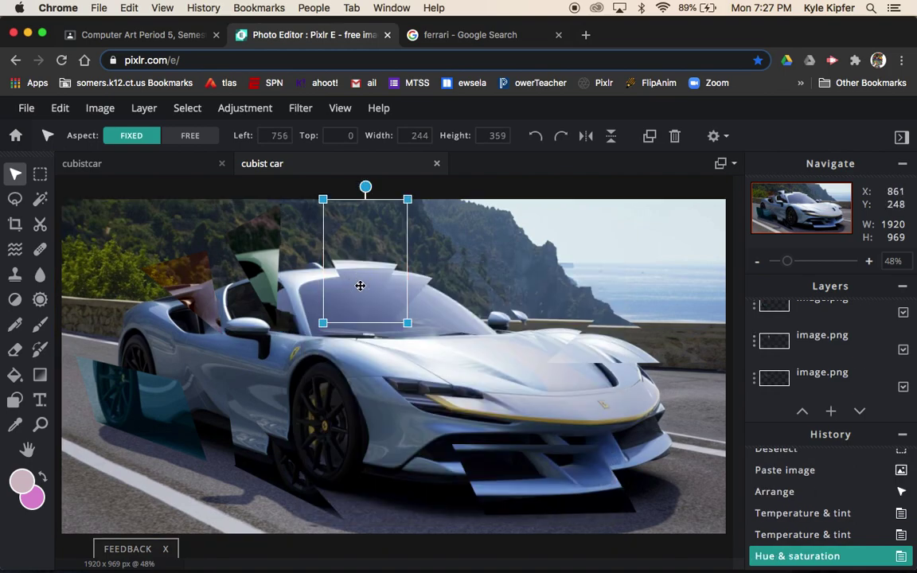
left_click(249, 109)
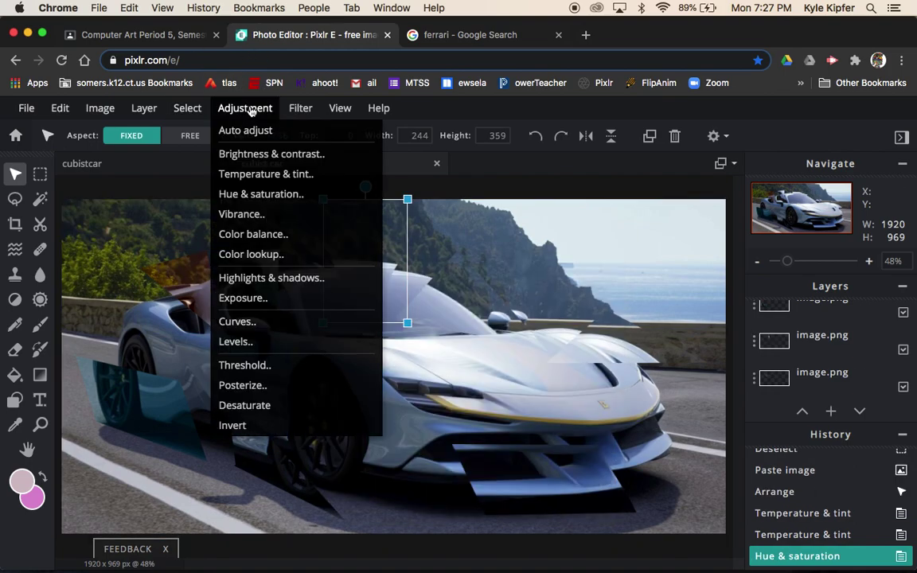
left_click(278, 193)
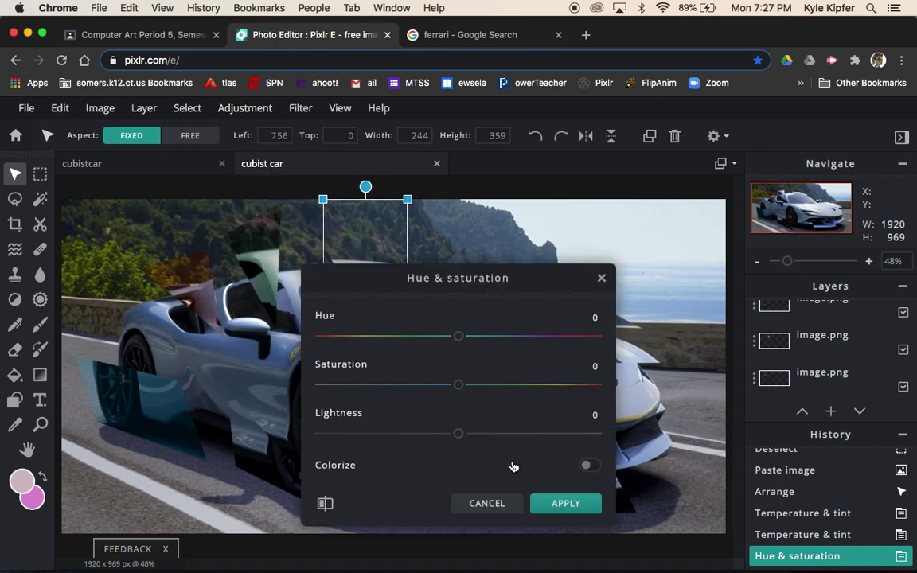
left_click_drag(457, 336, 402, 342)
left_click_drag(468, 278, 656, 217)
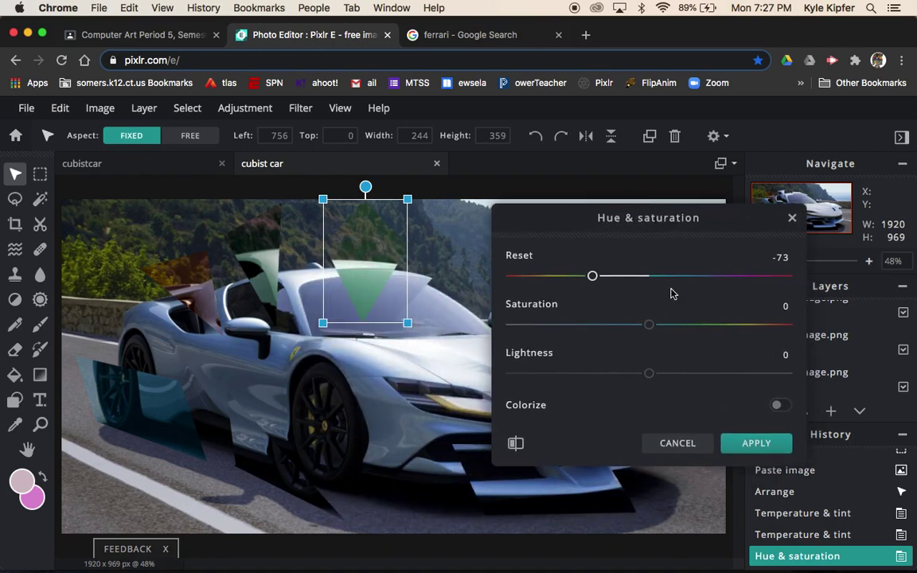
left_click_drag(650, 332, 567, 335)
left_click_drag(592, 275, 568, 278)
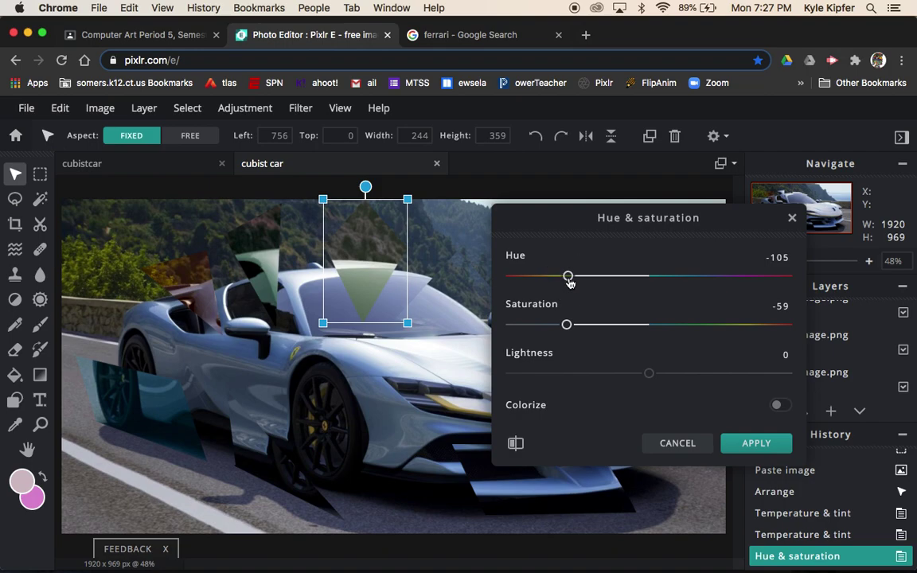
left_click_drag(569, 278, 595, 276)
left_click(760, 446)
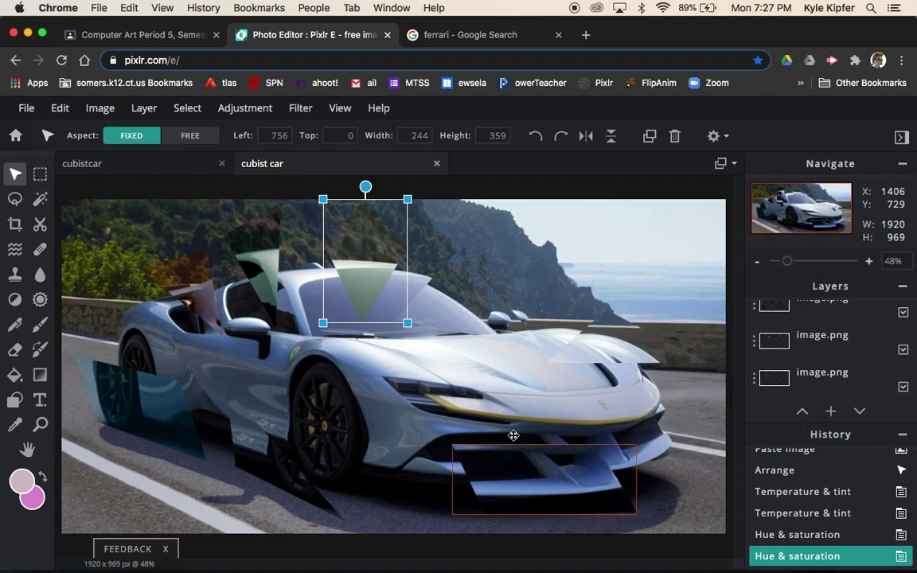
Apply Color balance to the front bumper slice: midtones red −56, green 20, blue −16
left_click(523, 474)
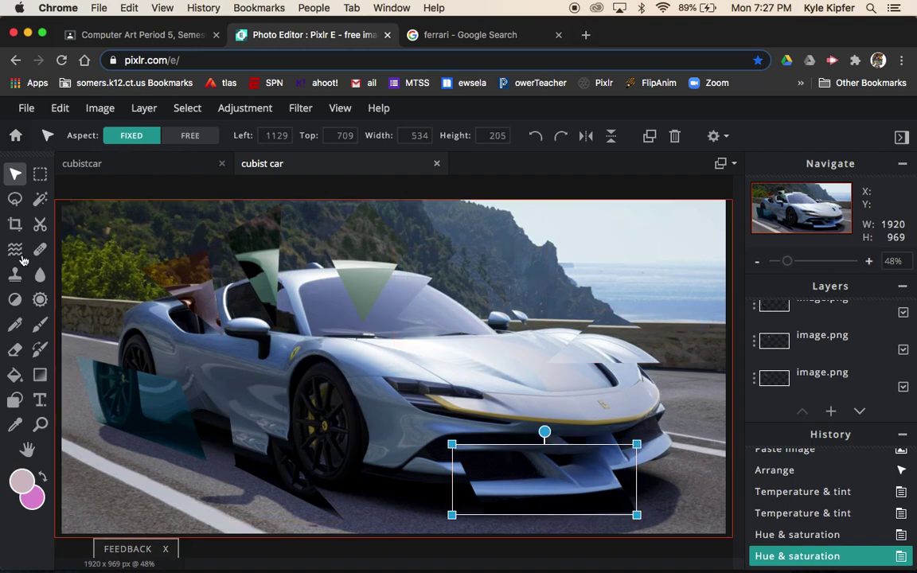
left_click(241, 109)
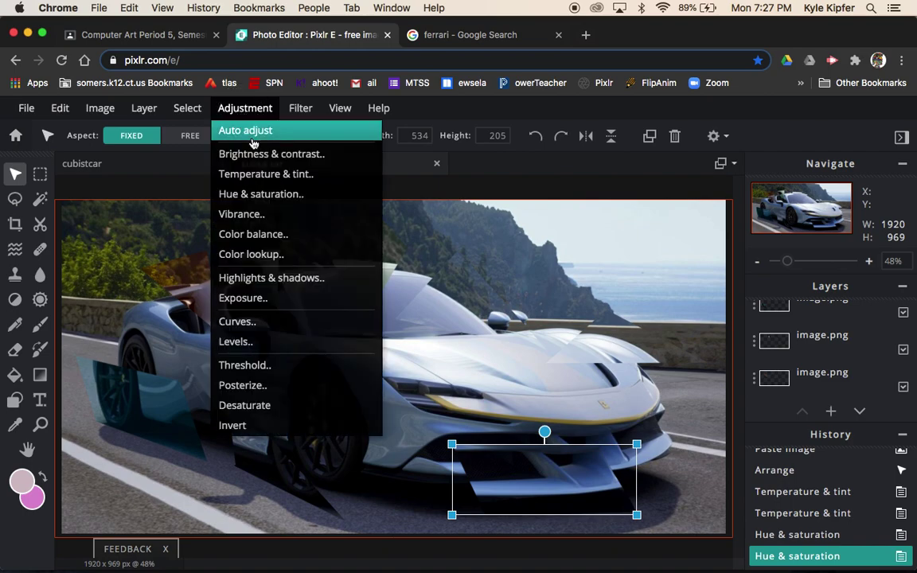
left_click(273, 234)
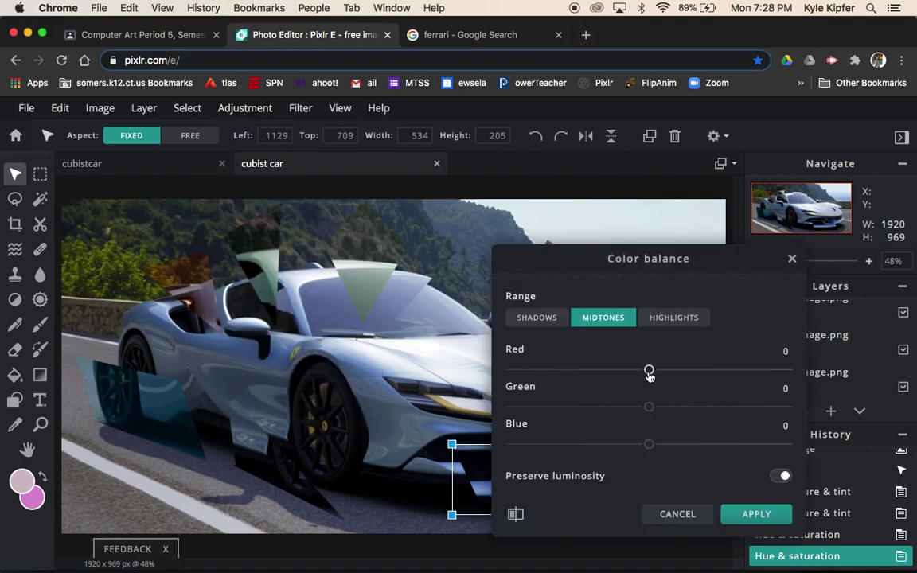
left_click_drag(649, 371, 582, 371)
left_click_drag(574, 261, 639, 150)
left_click_drag(643, 253, 631, 255)
left_click_drag(708, 295, 736, 296)
left_click_drag(709, 337, 687, 335)
left_click(815, 397)
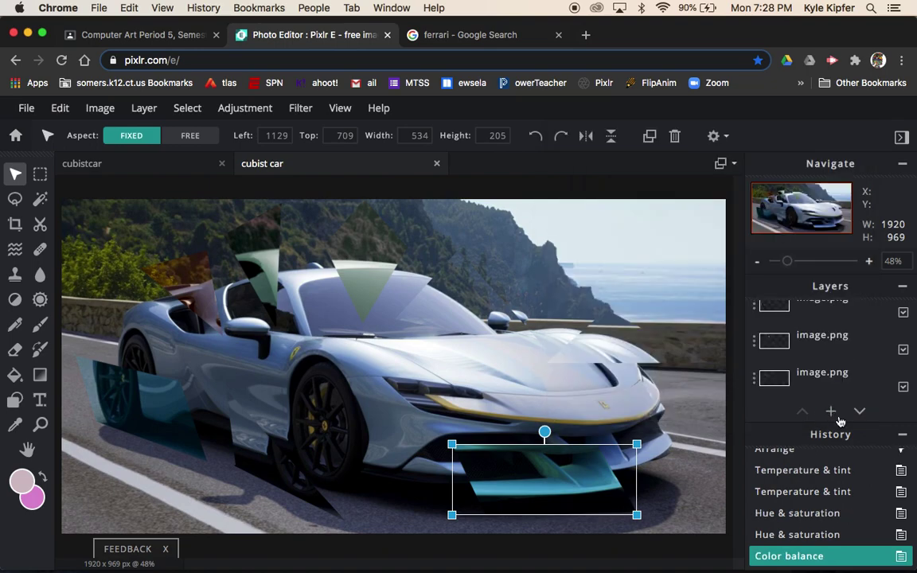
left_click(608, 342)
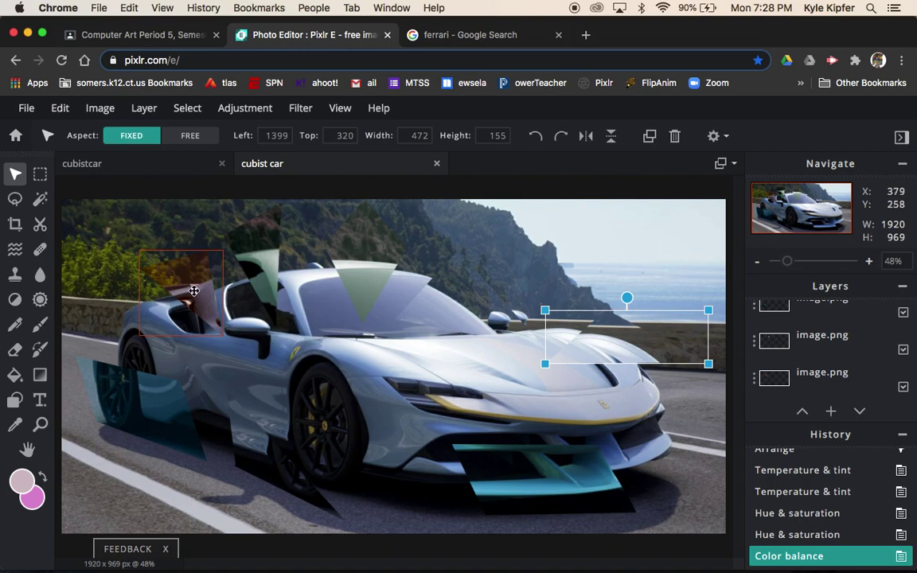
Warm the nose slice with Temperature & tint: temperature 47, tint about -28
left_click(244, 113)
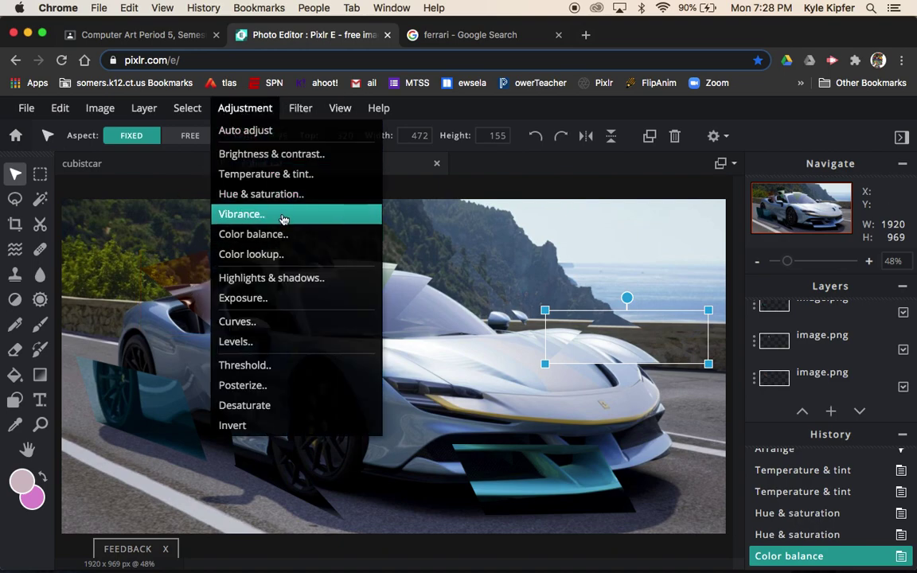
left_click(265, 174)
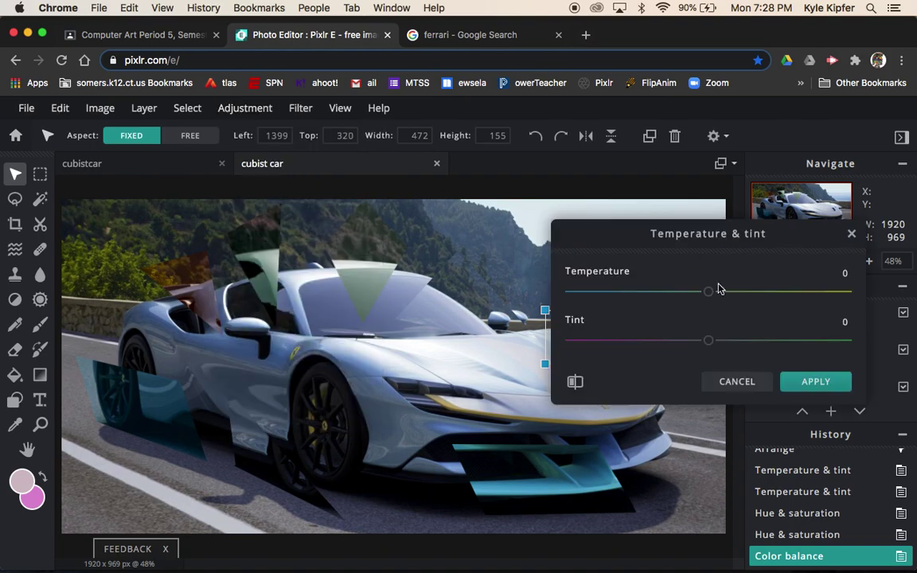
left_click_drag(689, 225, 721, 352)
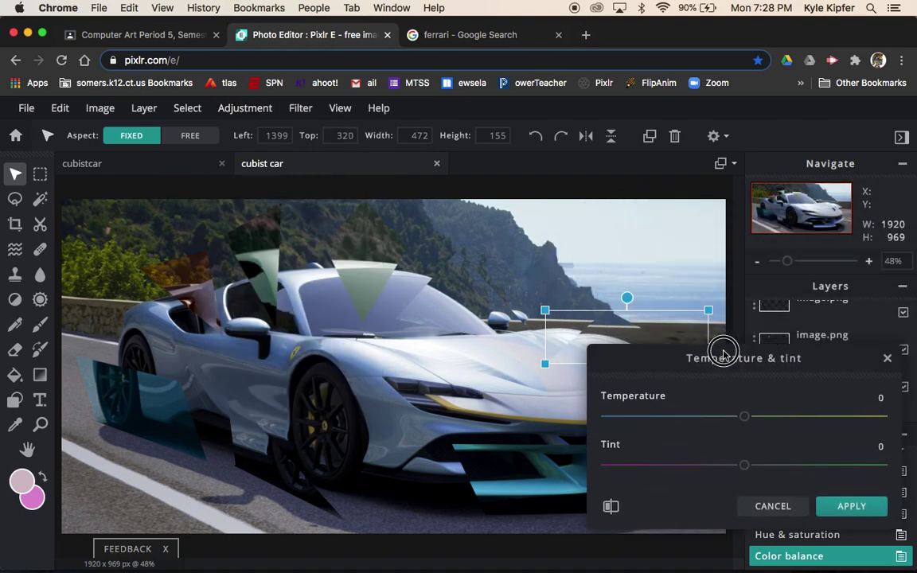
left_click_drag(744, 418, 805, 424)
left_click_drag(742, 467, 702, 469)
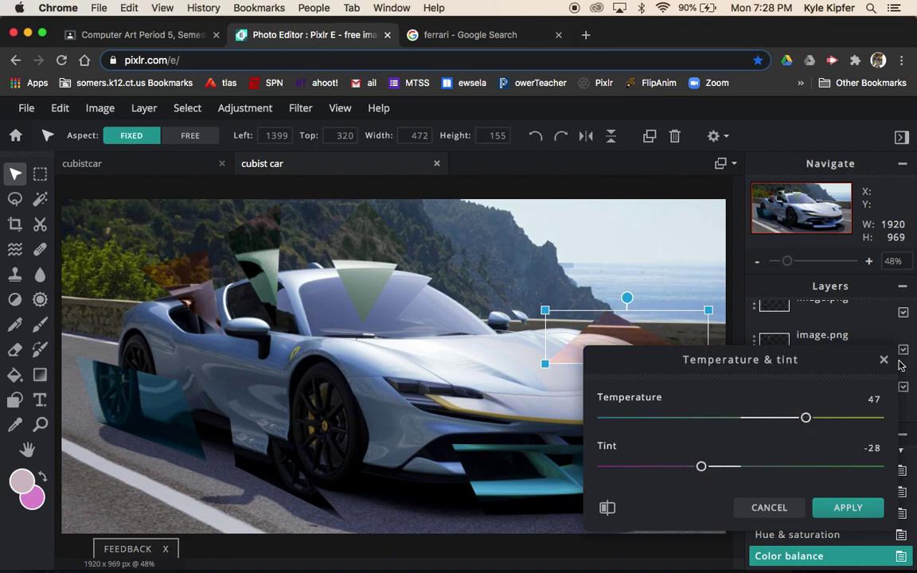
left_click(847, 510)
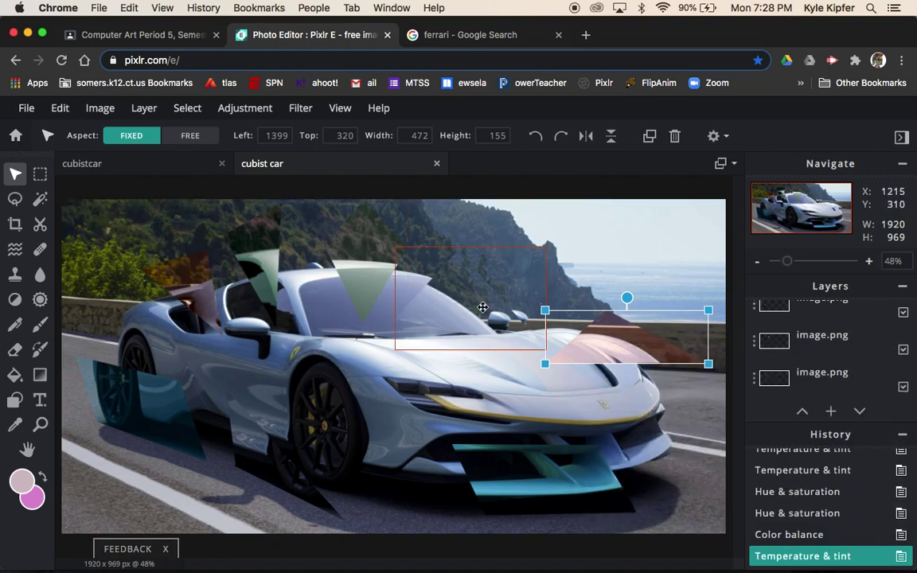
Shift the windscreen slice's hue to −57 so it turns green
left_click(482, 307)
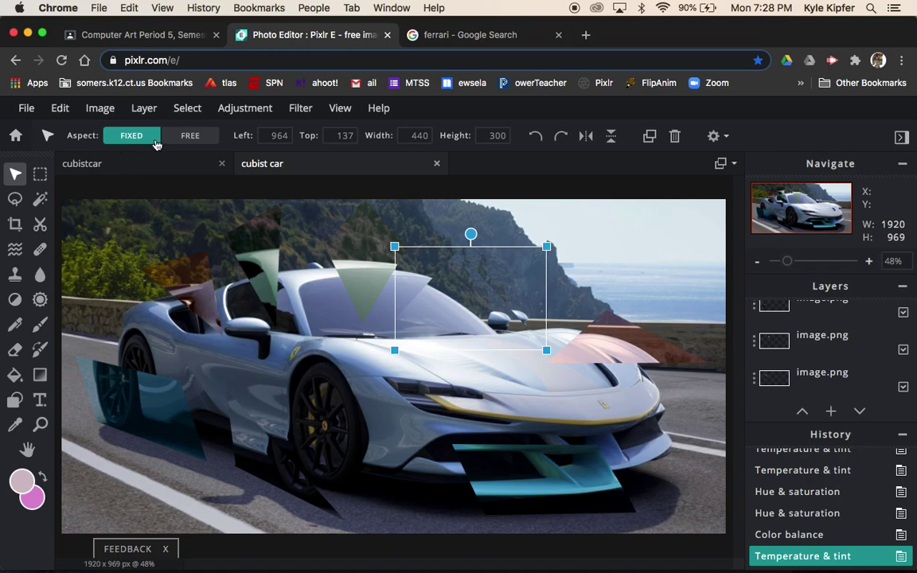
left_click(257, 116)
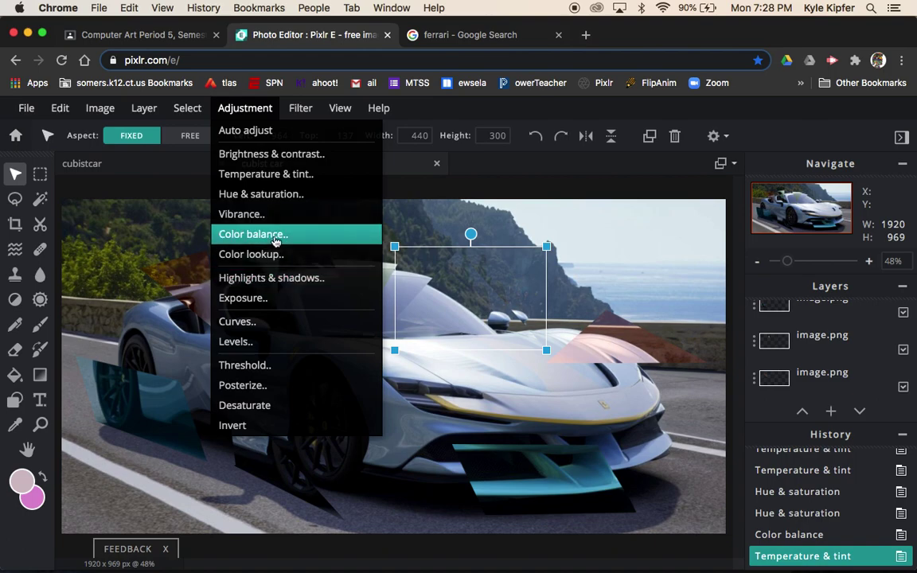
left_click(265, 193)
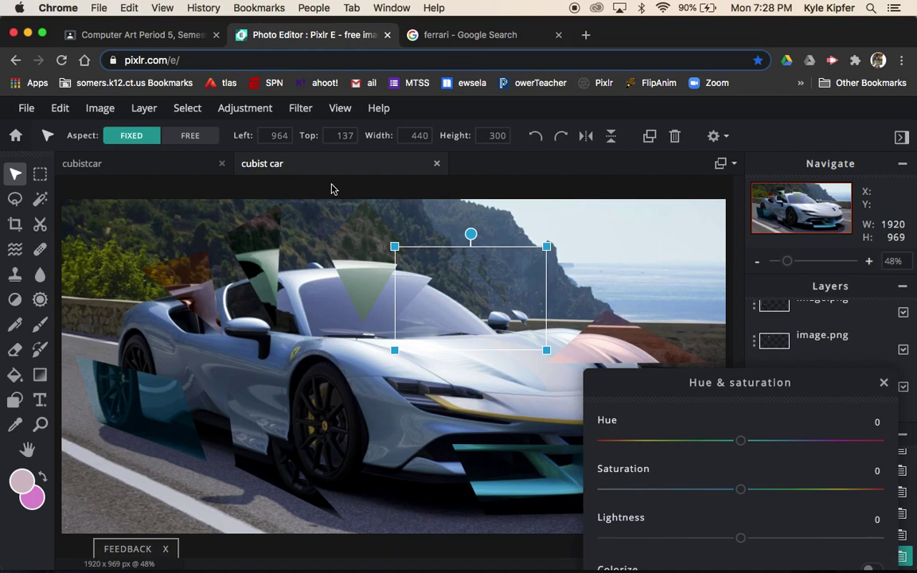
left_click_drag(736, 442, 696, 440)
left_click_drag(846, 393, 825, 260)
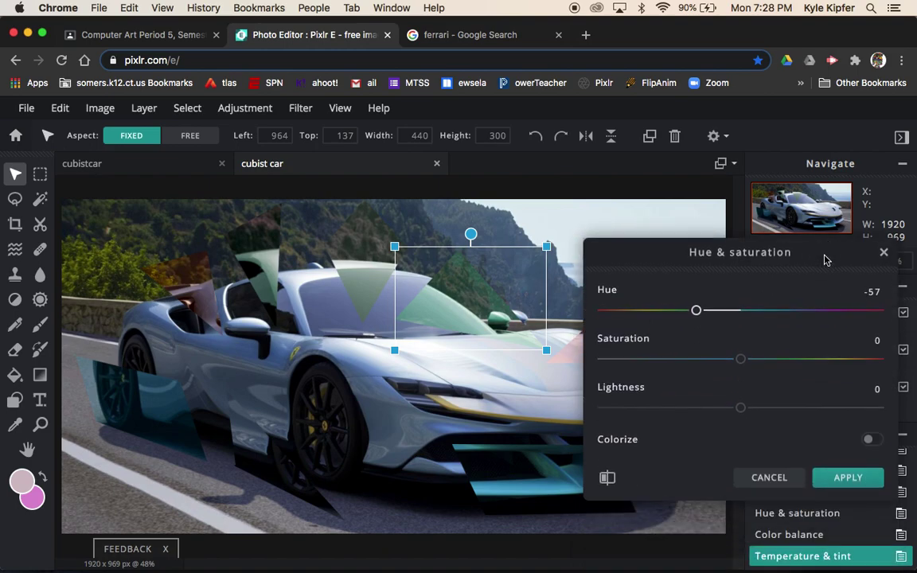
left_click(856, 481)
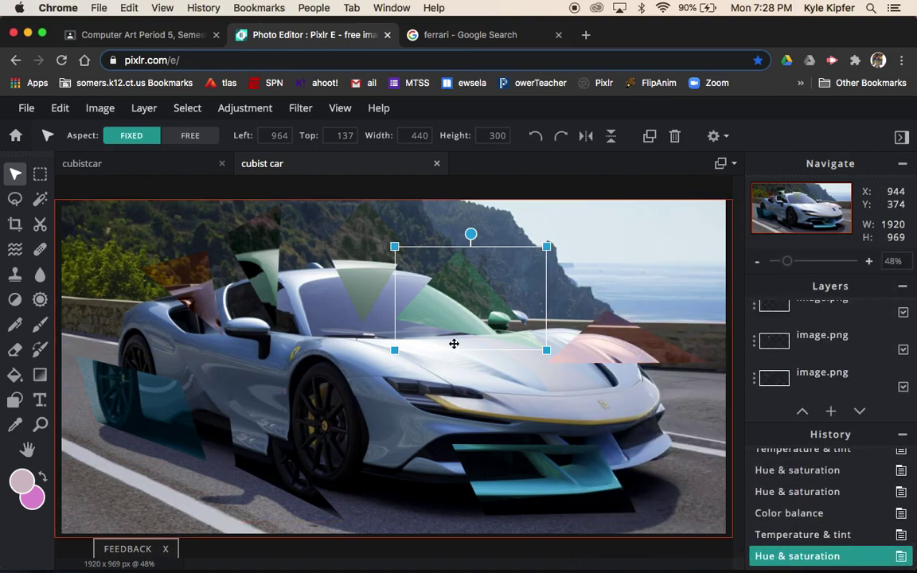
left_click(266, 457)
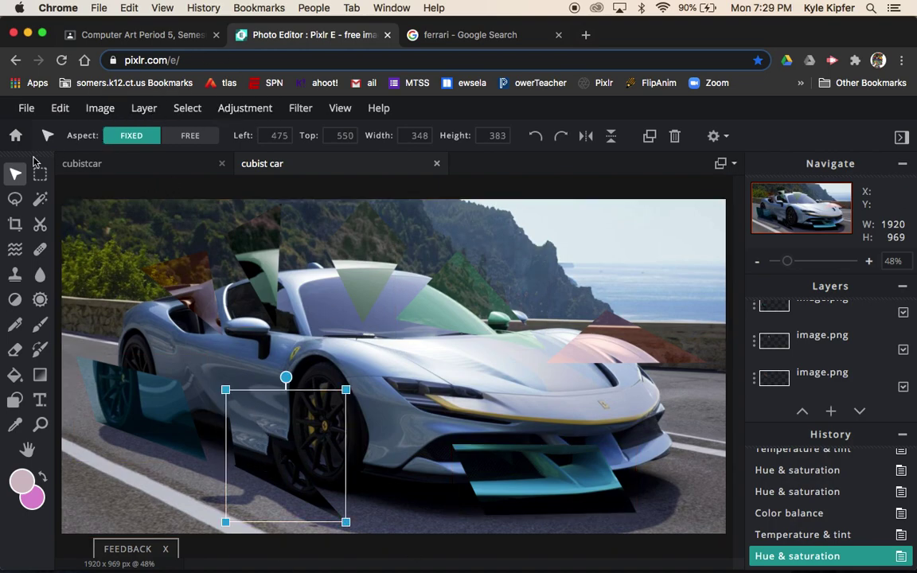
Give the front-wheel slice an olive tint with Hue & saturation (hue -155, saturation -54)
left_click(109, 109)
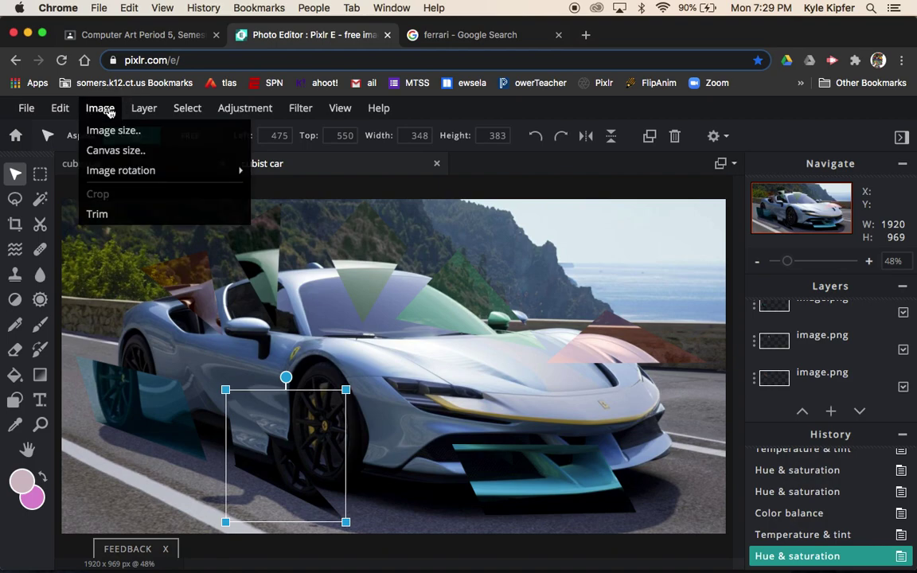
mouse_move(261, 118)
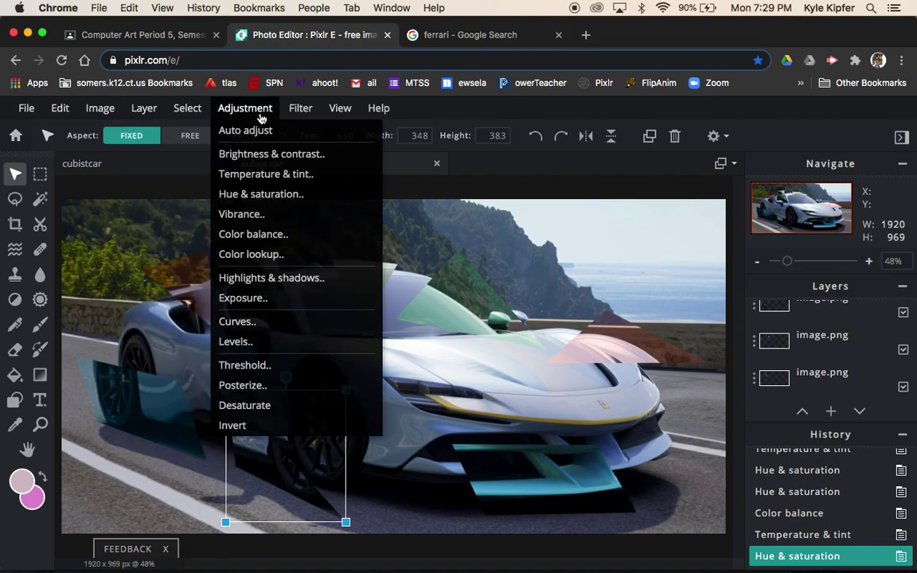
left_click(276, 200)
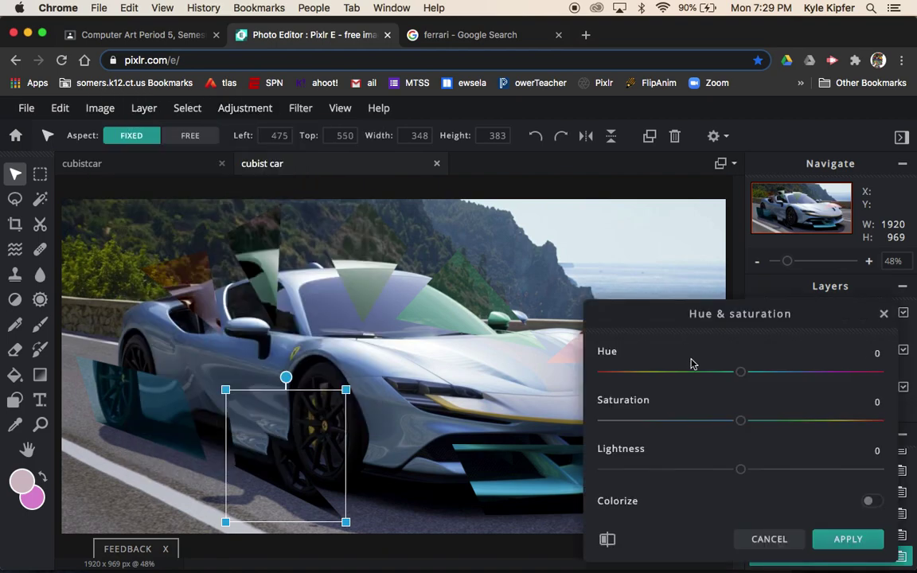
left_click_drag(741, 376, 675, 378)
left_click_drag(741, 426, 666, 423)
left_click_drag(675, 374, 623, 377)
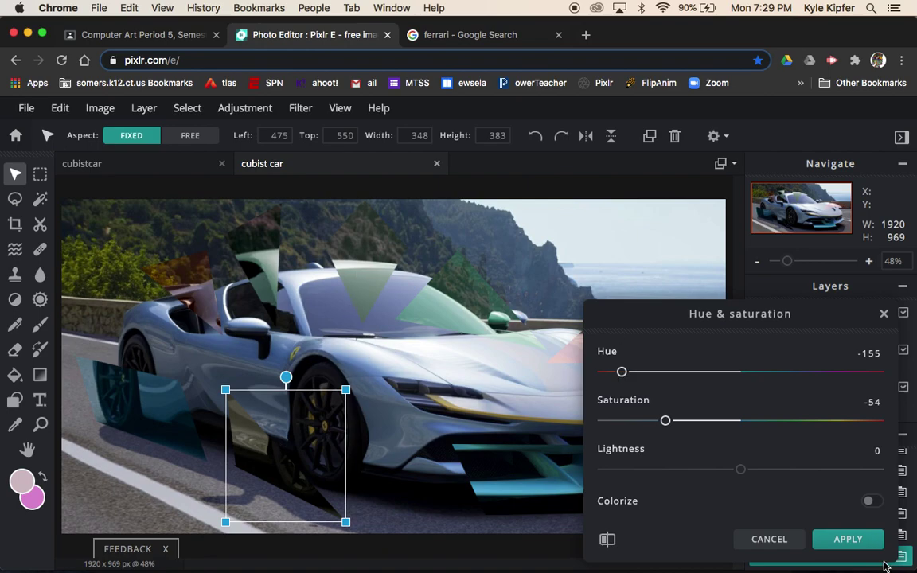
left_click(848, 539)
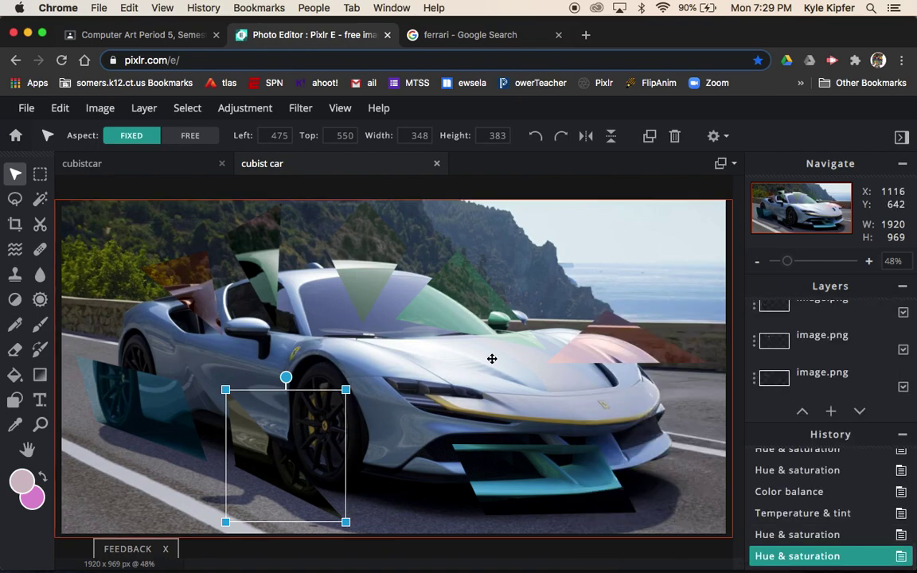
left_click(627, 186)
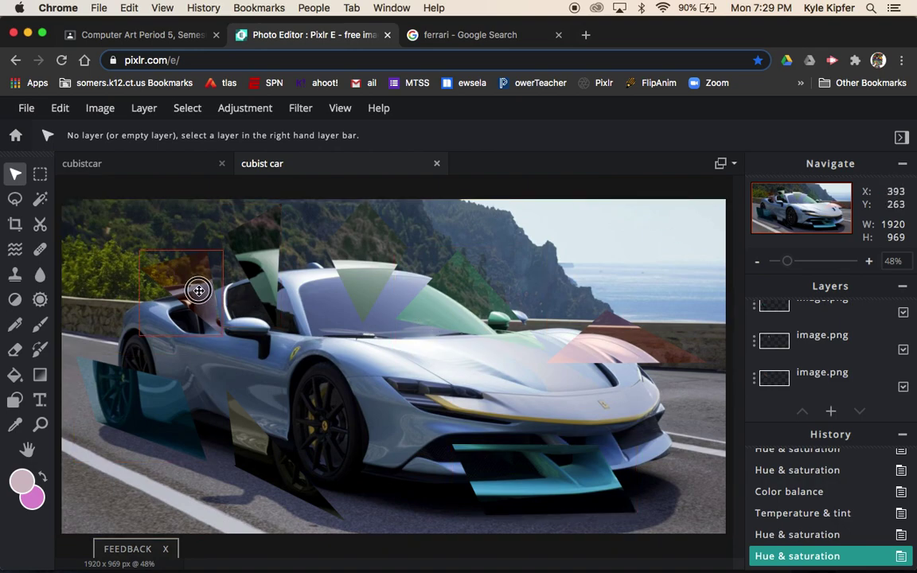
Enlarge the small slice near the rear window to 285 × 290 and nudge it slightly
left_click(179, 262)
left_click_drag(139, 250, 125, 236)
left_click_drag(200, 299, 200, 300)
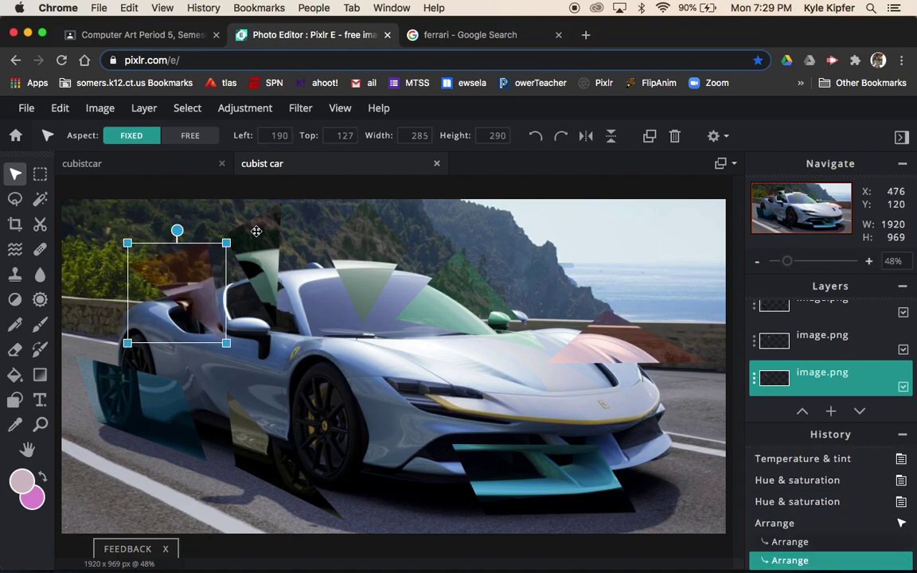
left_click(592, 183)
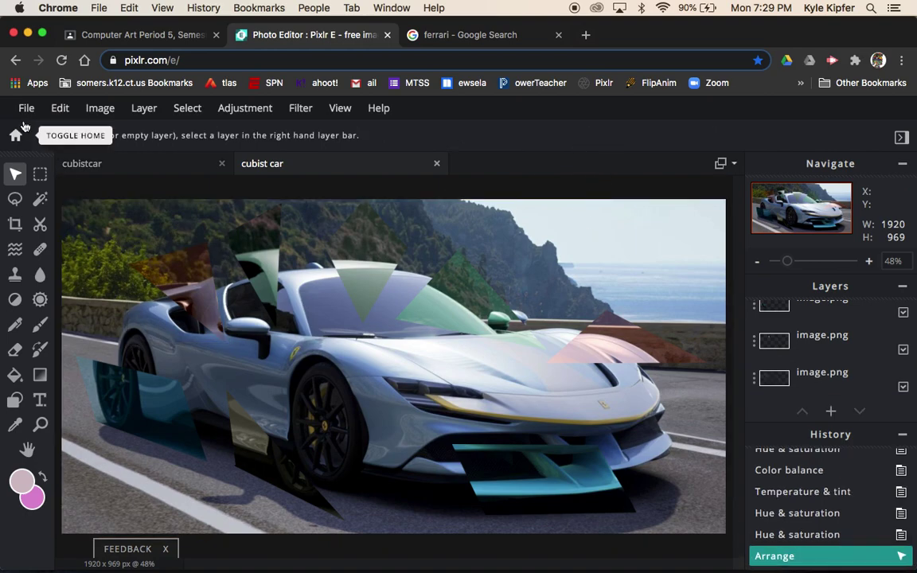
Save the image as a high-quality JPG and download it as cubist car.jpg
left_click(30, 111)
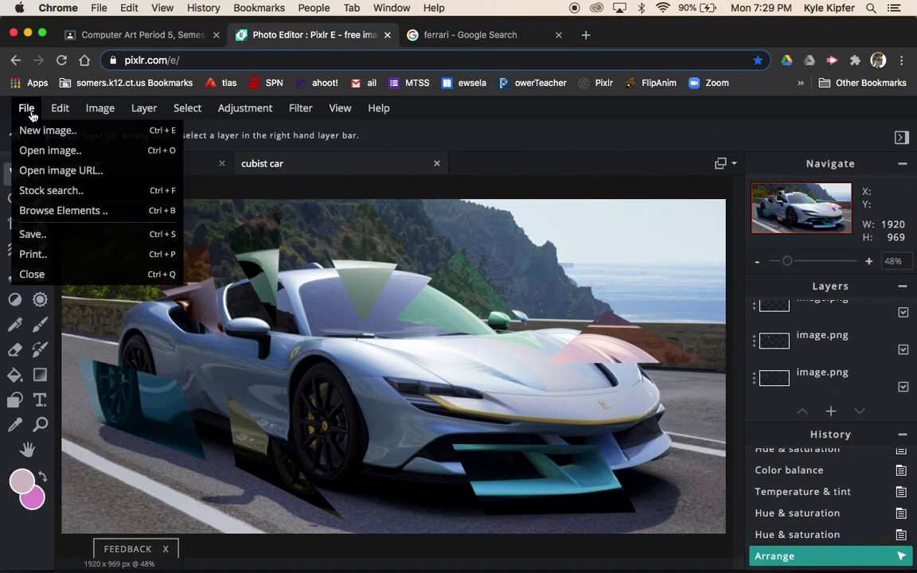
left_click(81, 234)
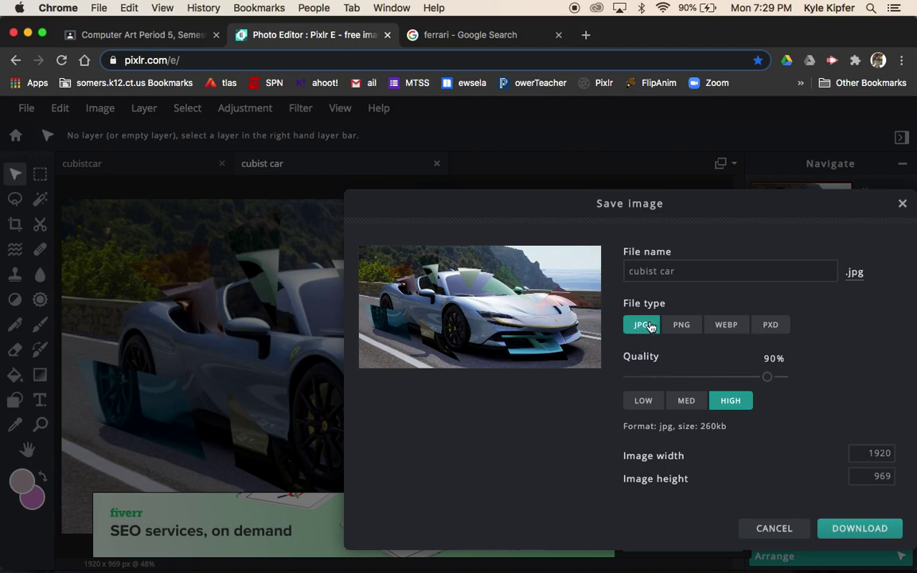
left_click(863, 530)
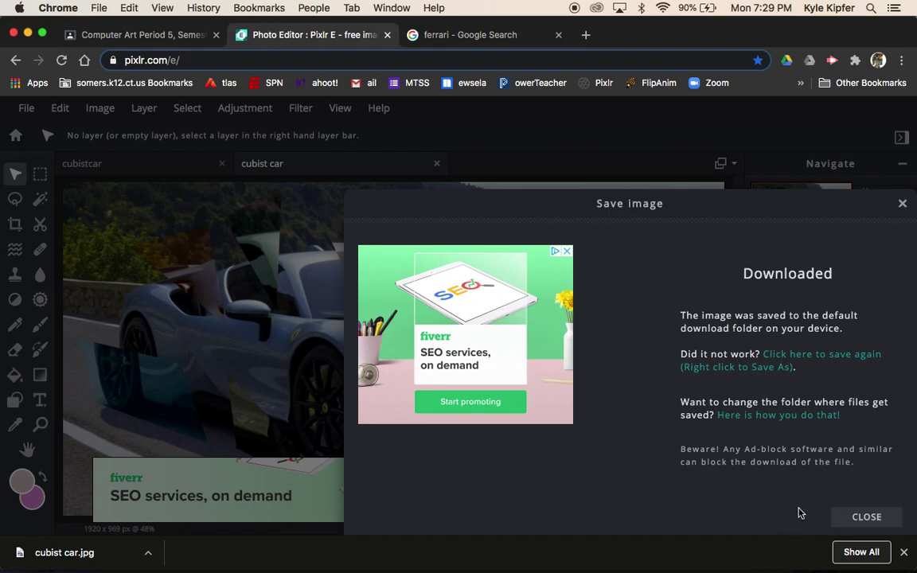
left_click(866, 517)
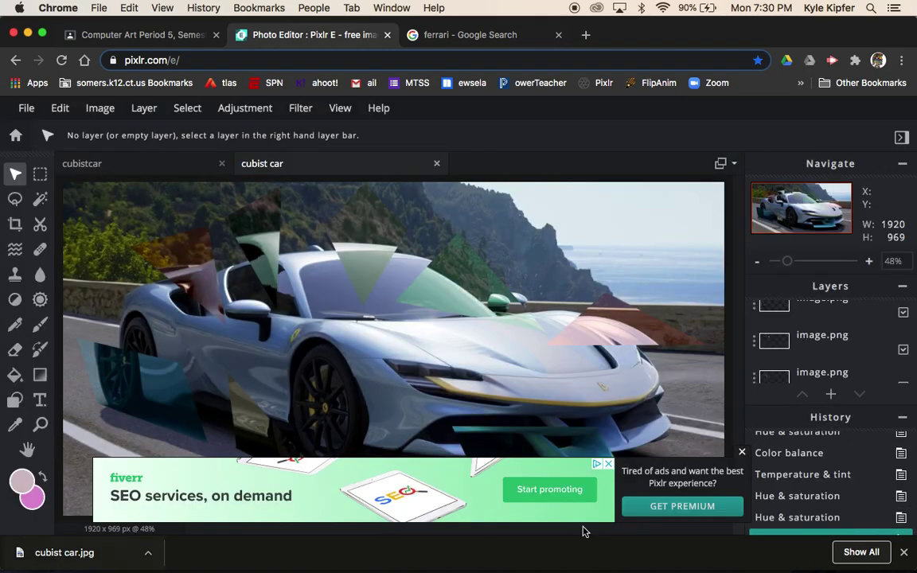
Close the advertisement banner below the image
left_click(741, 452)
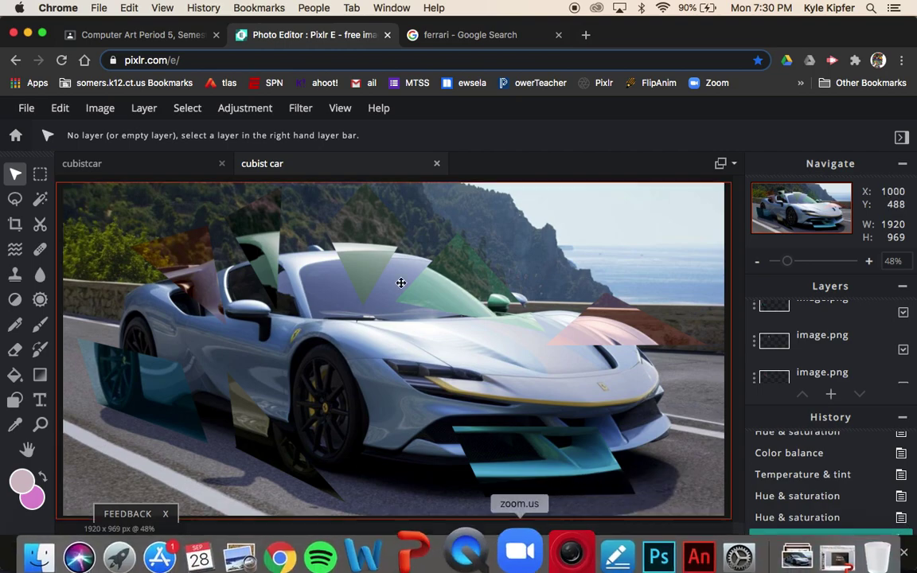
mouse_move(469, 547)
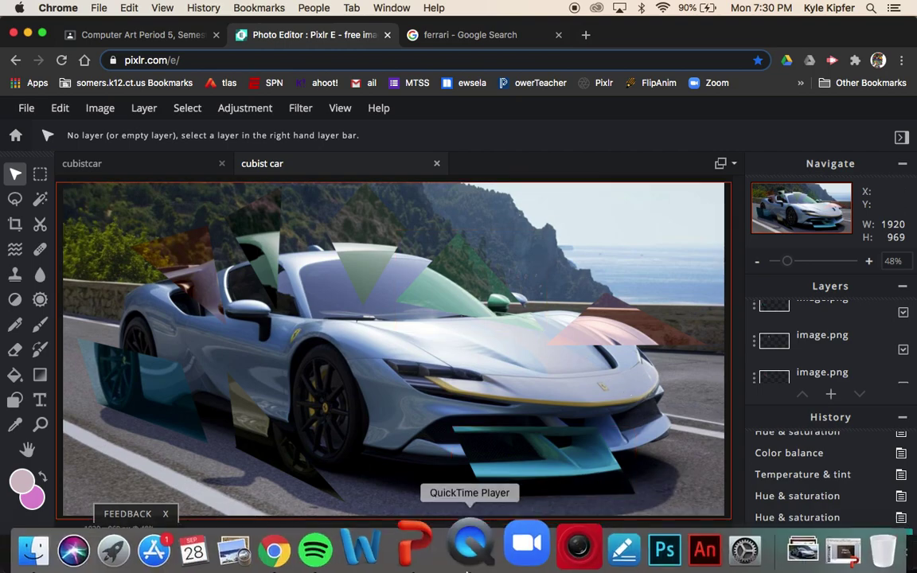
right_click(475, 548)
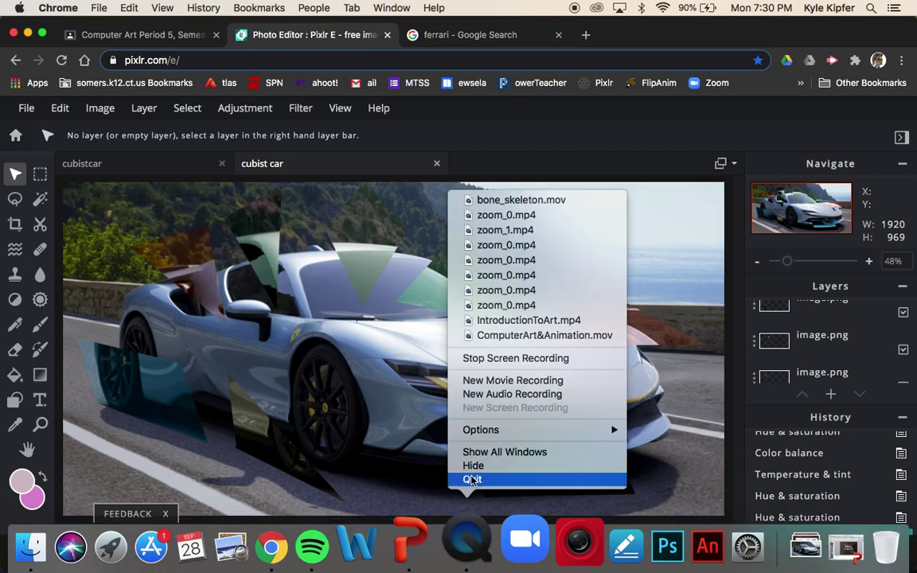